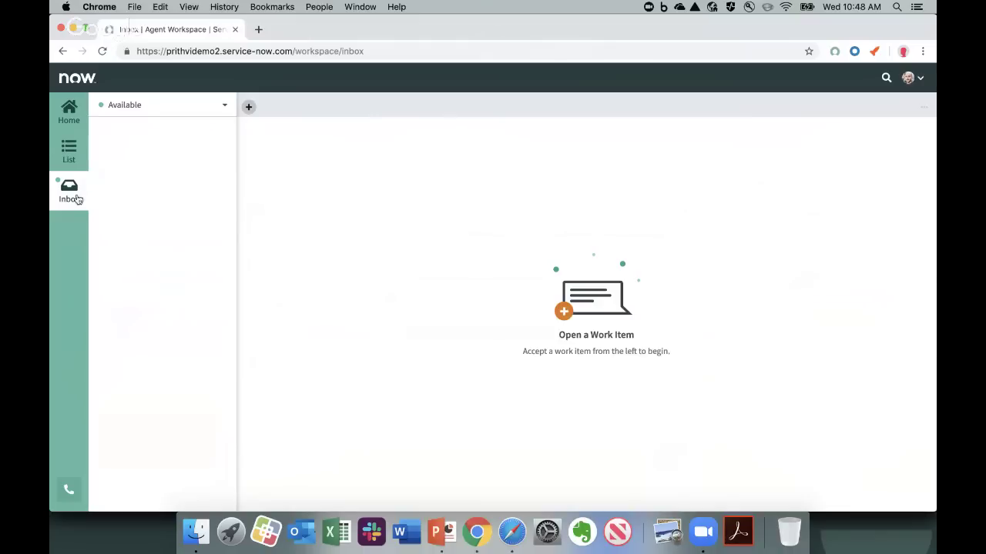
# Review the availability options for the agent in the workspace inbox, including the Case and Chat channels.
pyautogui.click(191, 112)
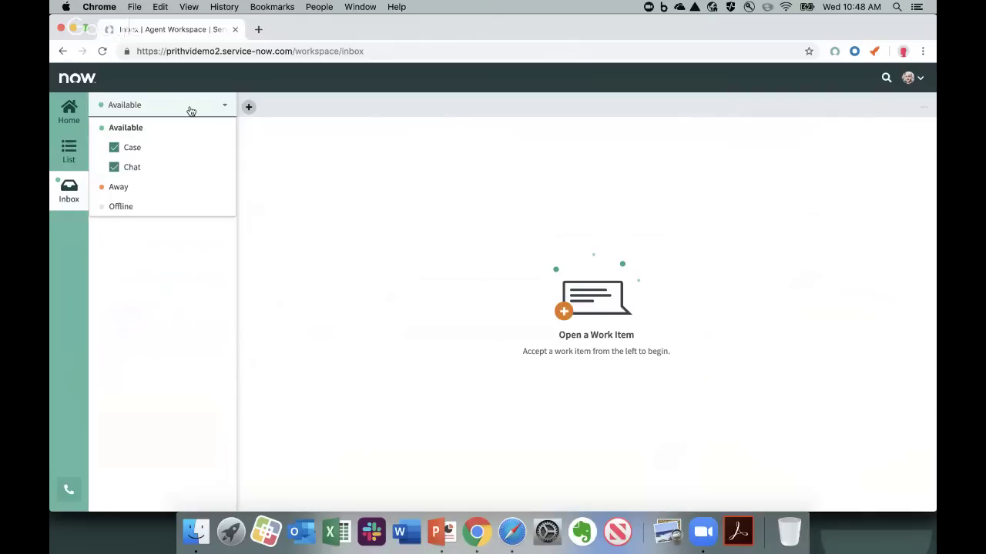
pyautogui.click(470, 245)
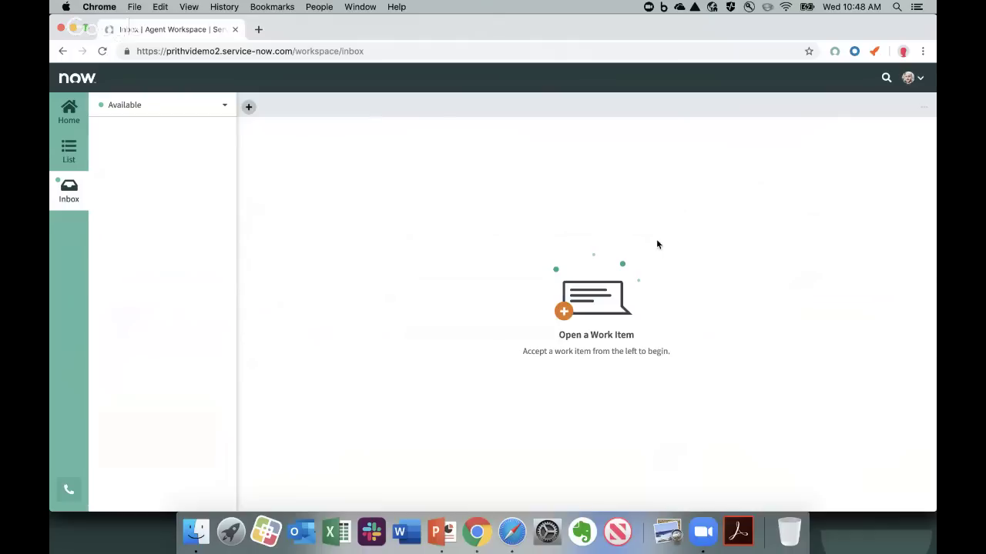
# Switch to the Customer browser profile and start a new live chat conversation in the Customer Service Portal.
pyautogui.click(902, 52)
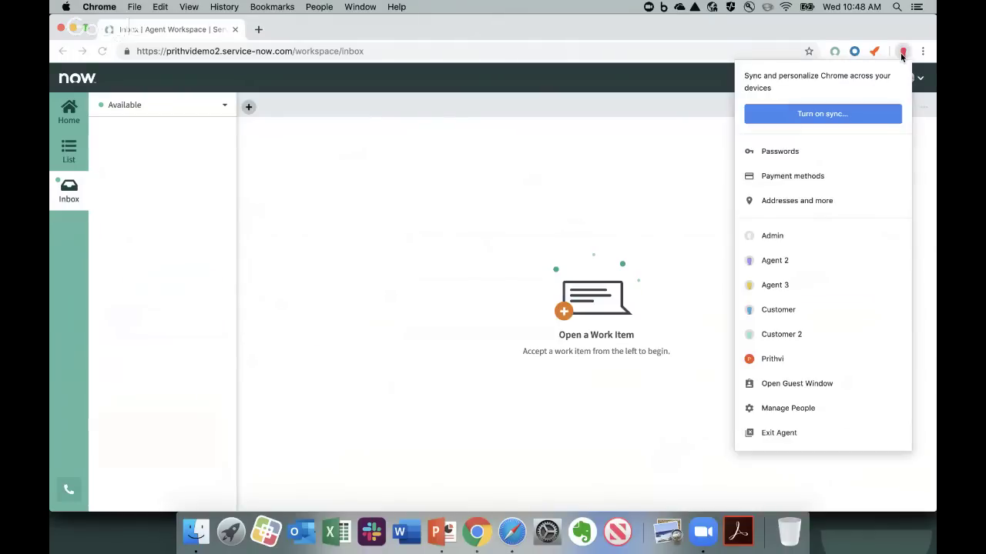
pyautogui.click(838, 308)
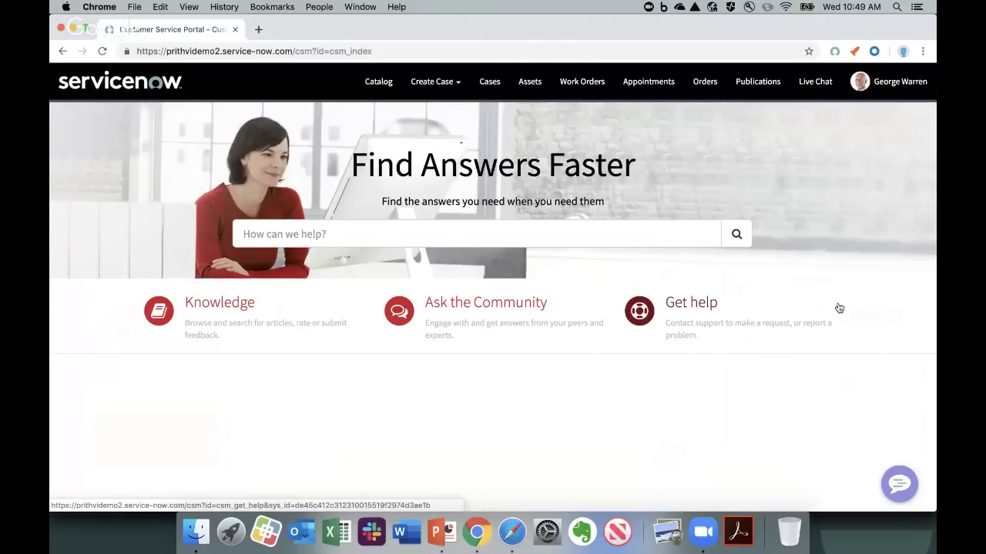
pyautogui.click(816, 91)
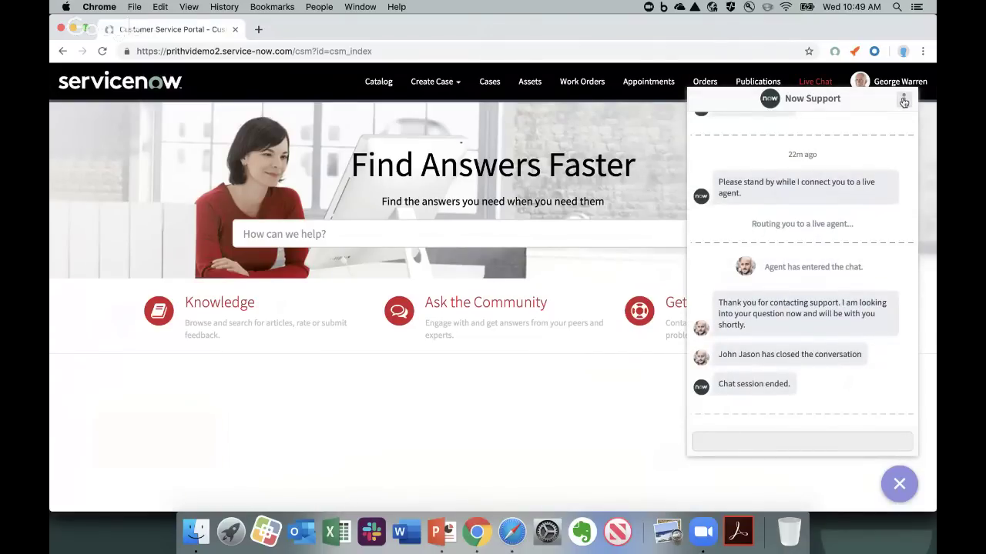
pyautogui.click(904, 101)
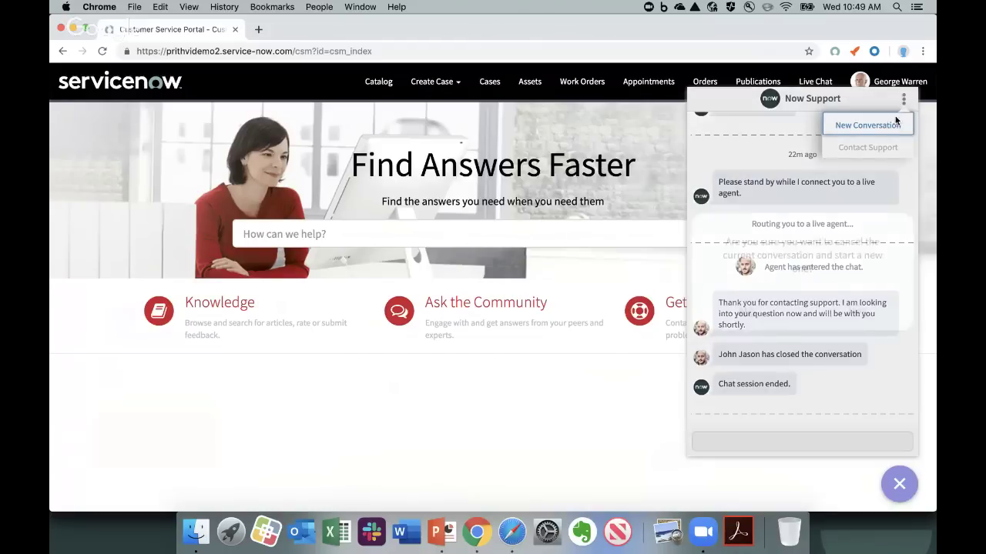
pyautogui.click(896, 123)
pyautogui.click(866, 309)
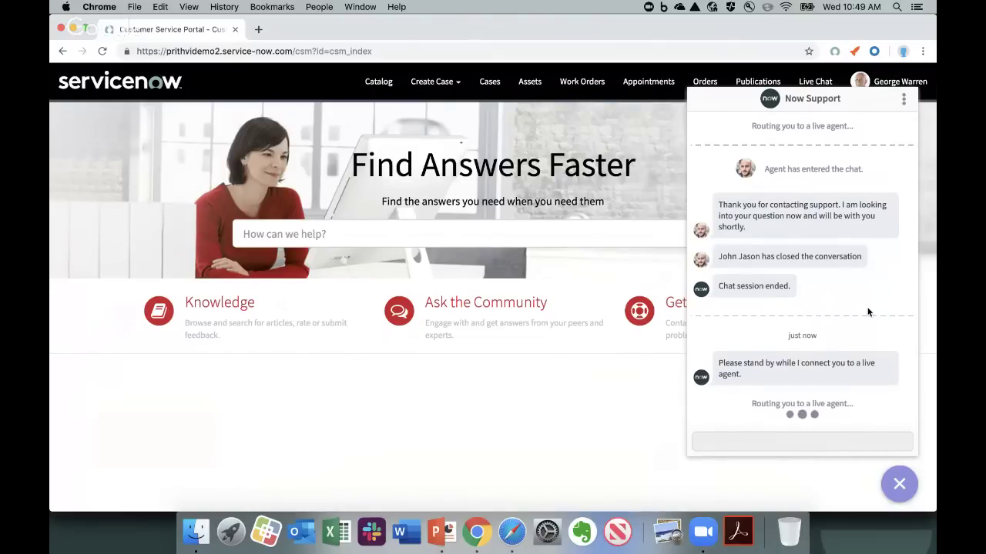
# Switch to the Agent browser profile and reject the incoming chat with the reason "Not my expertise".
pyautogui.click(902, 52)
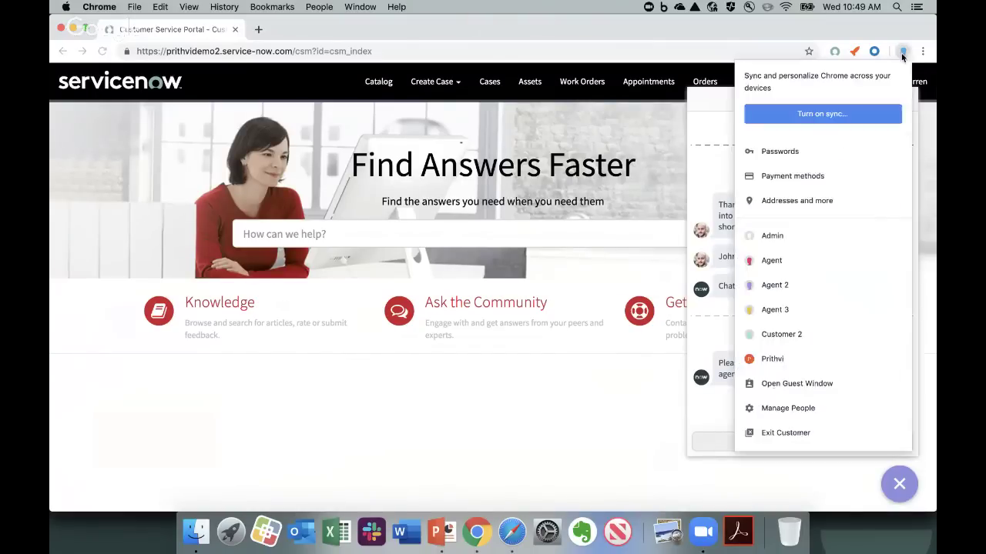
pyautogui.click(861, 262)
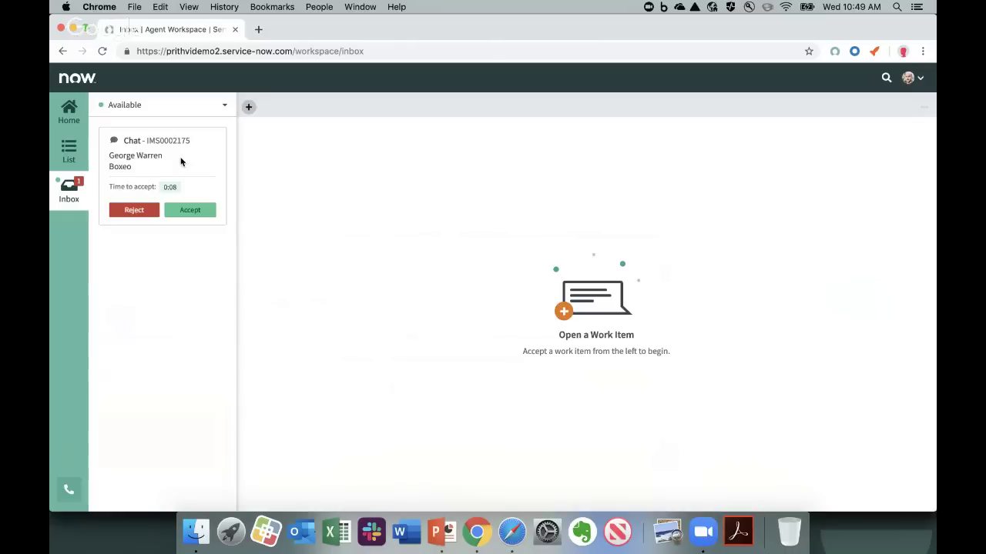
pyautogui.click(134, 209)
pyautogui.click(492, 248)
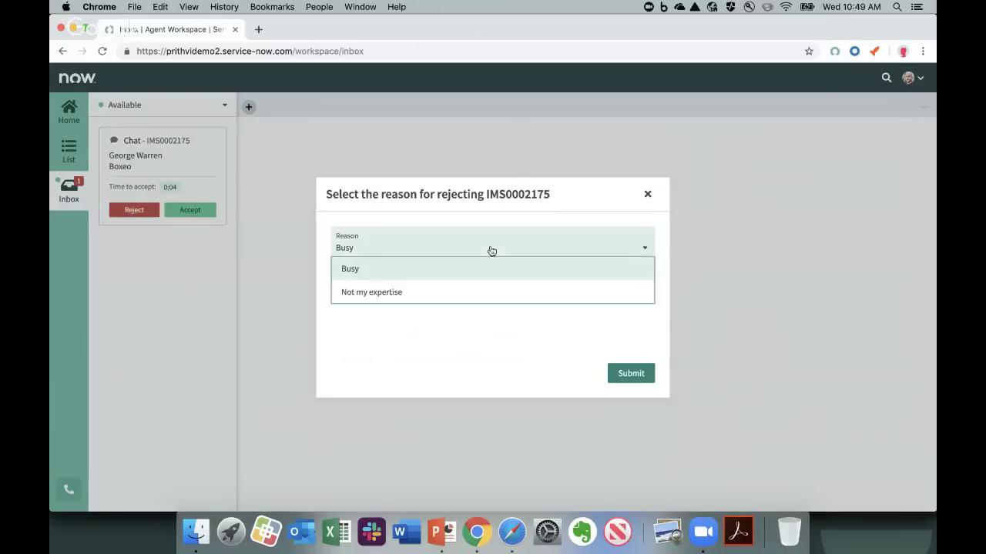
pyautogui.click(488, 300)
pyautogui.click(618, 372)
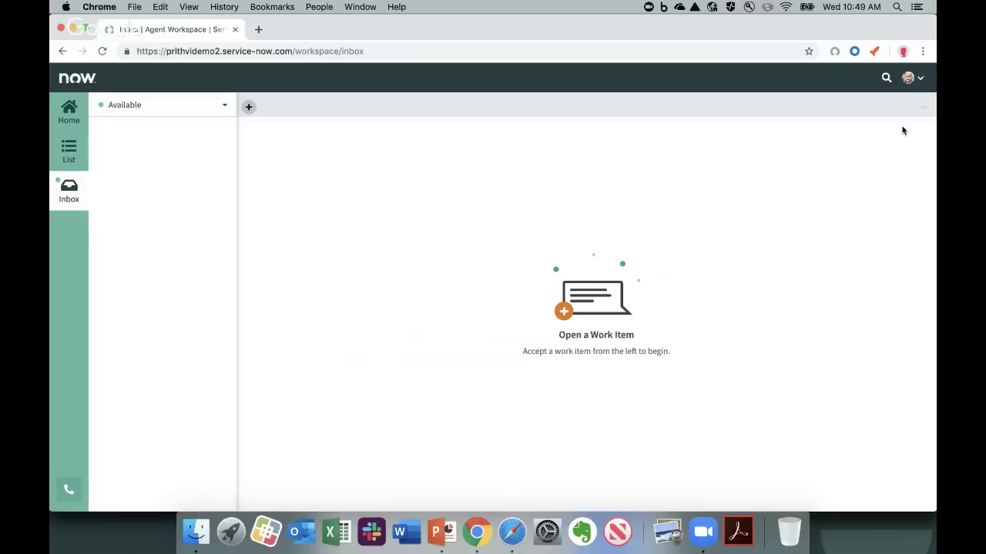
# Switch to the Agent 2 browser profile, accept the rerouted chat and send the customer the message "hello".
pyautogui.click(903, 52)
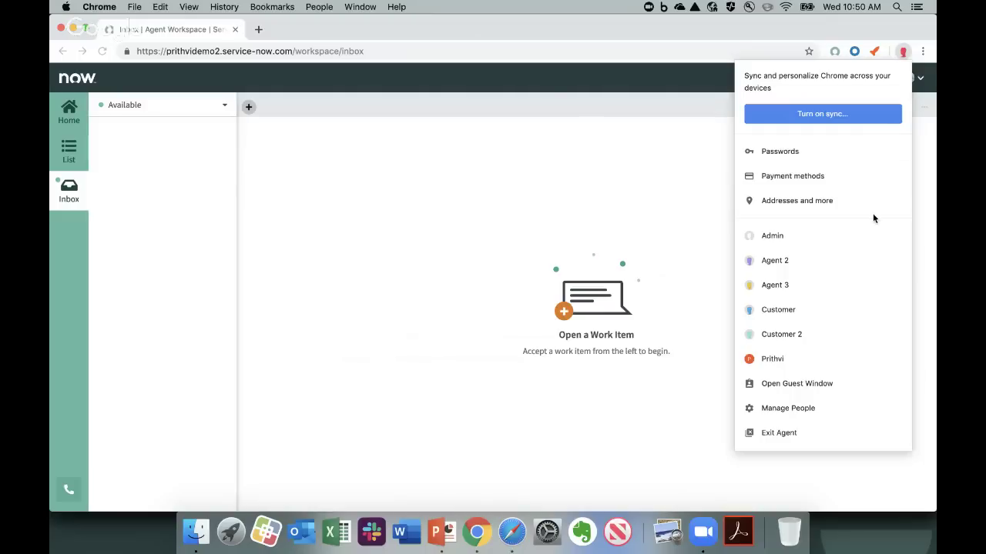
pyautogui.click(865, 261)
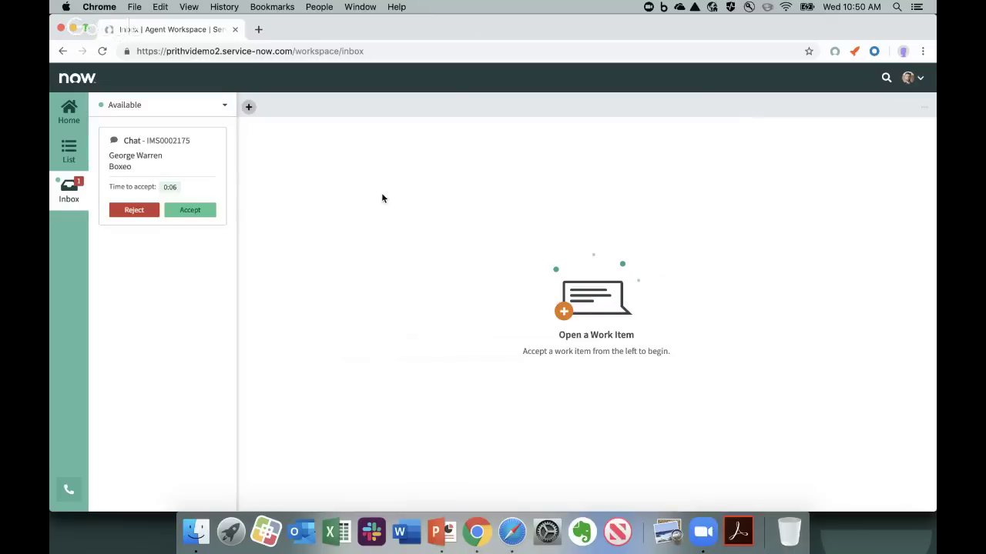
pyautogui.click(198, 217)
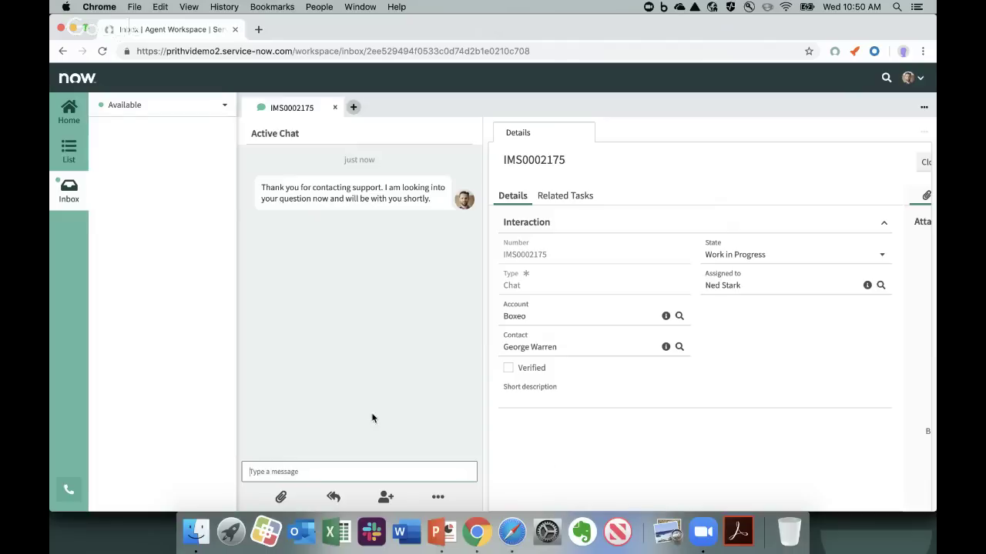
pyautogui.write('hello')
pyautogui.press('Return')
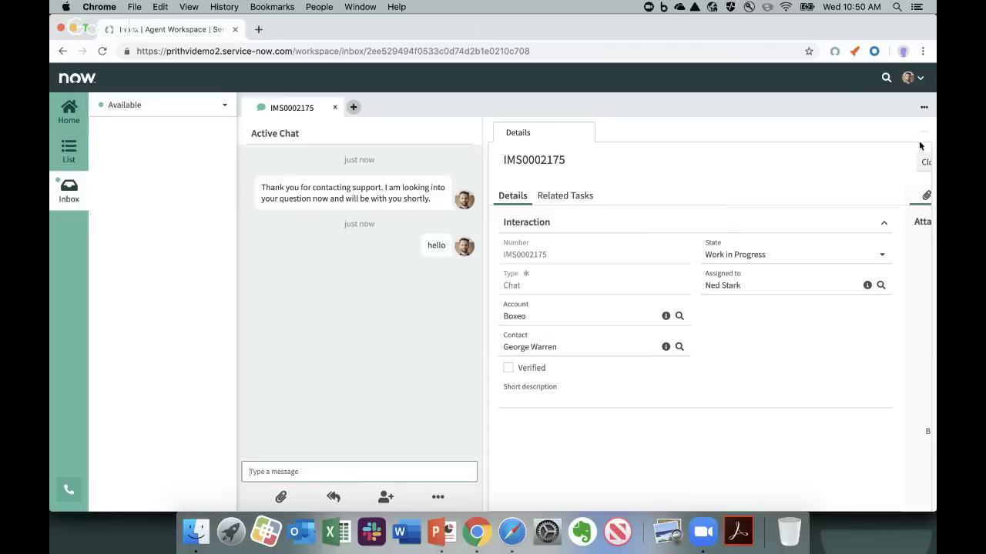
# Switch to the Customer browser profile and check the agent's messages in the support chat.
pyautogui.click(903, 51)
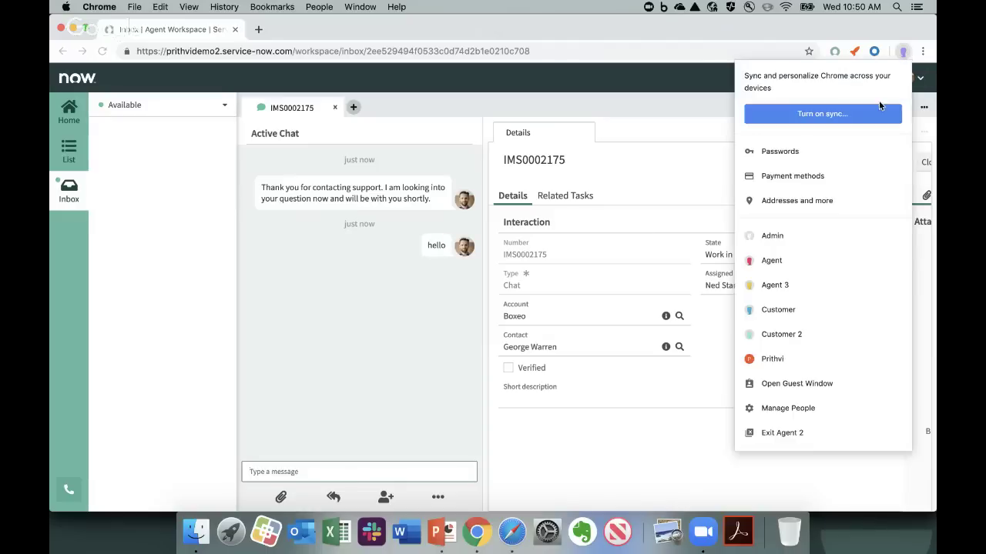
pyautogui.click(856, 316)
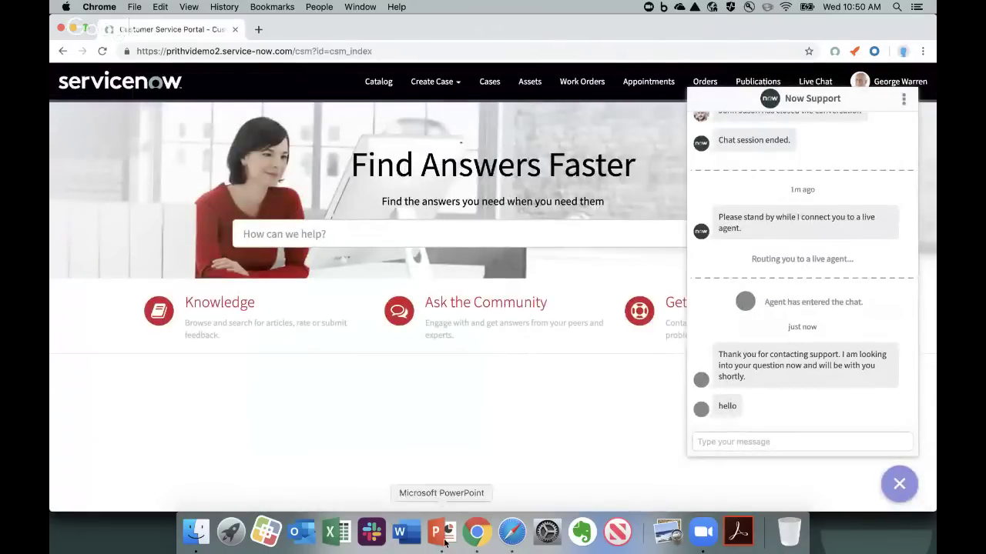
pyautogui.hotkey('ctrl', 'Right')
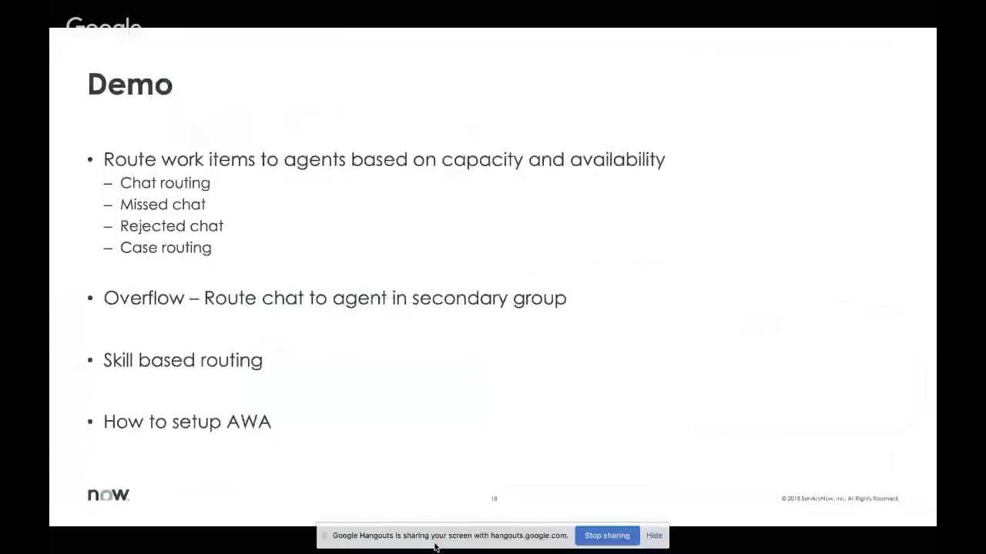
pyautogui.press('Right')
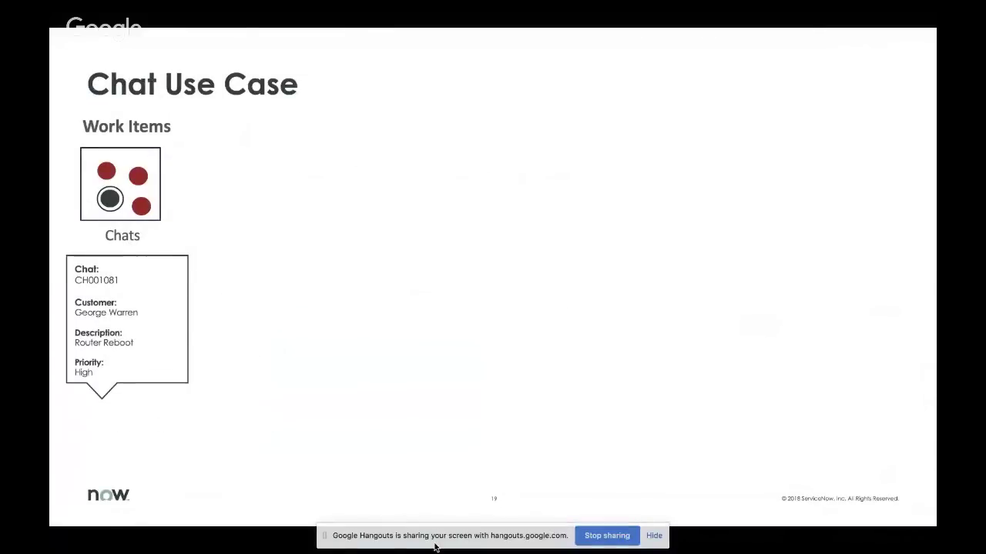
pyautogui.press('Right')
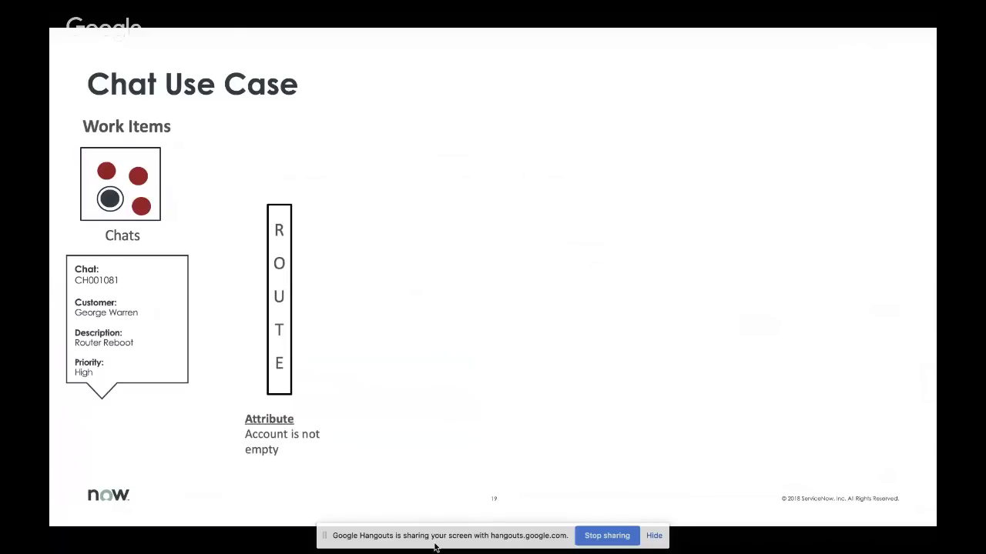
pyautogui.press('Right')
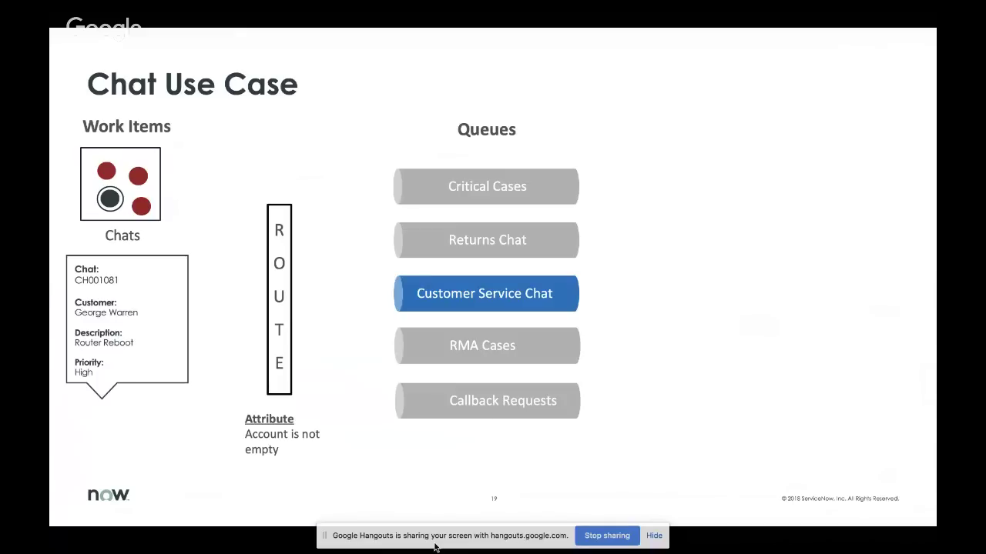
pyautogui.press('Right')
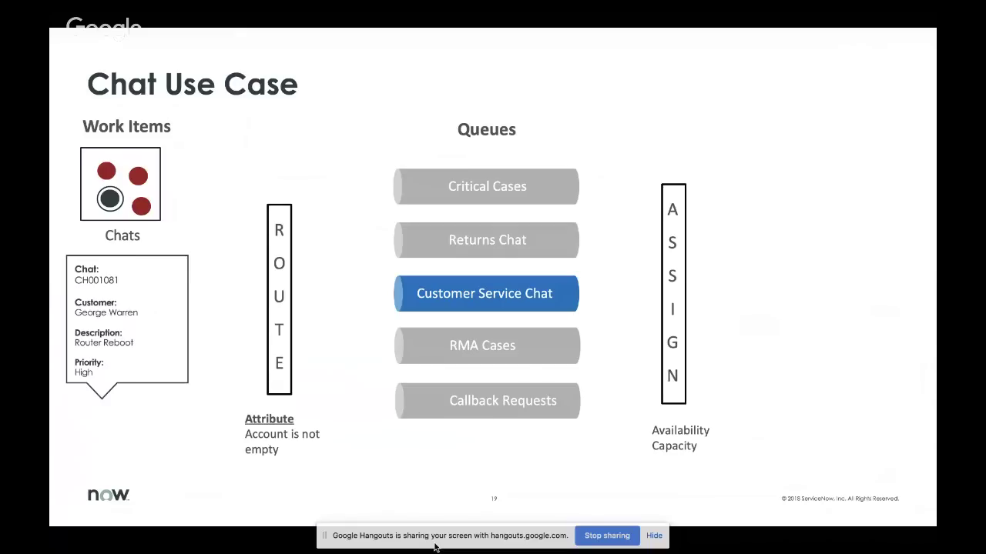
pyautogui.press('Right')
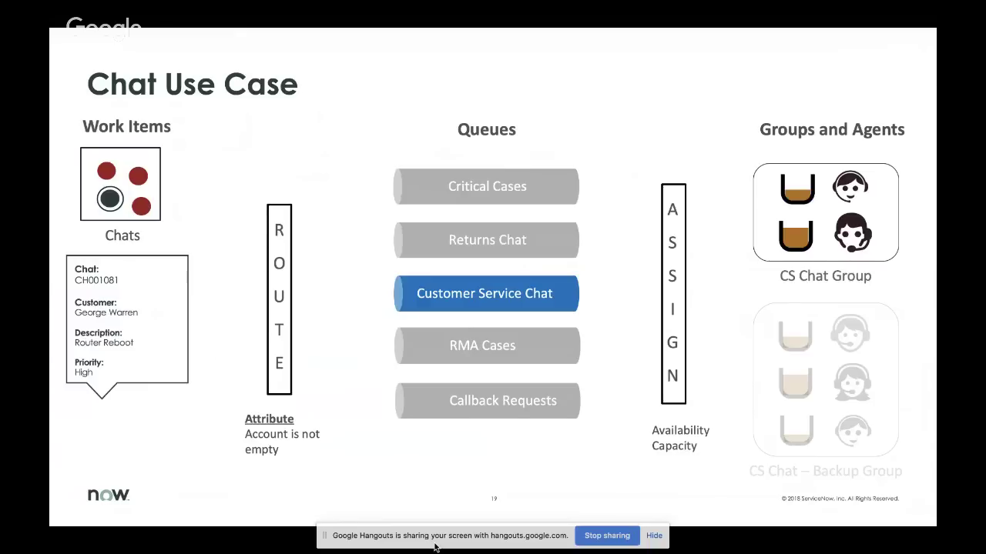
pyautogui.hotkey('ctrl', 'Left')
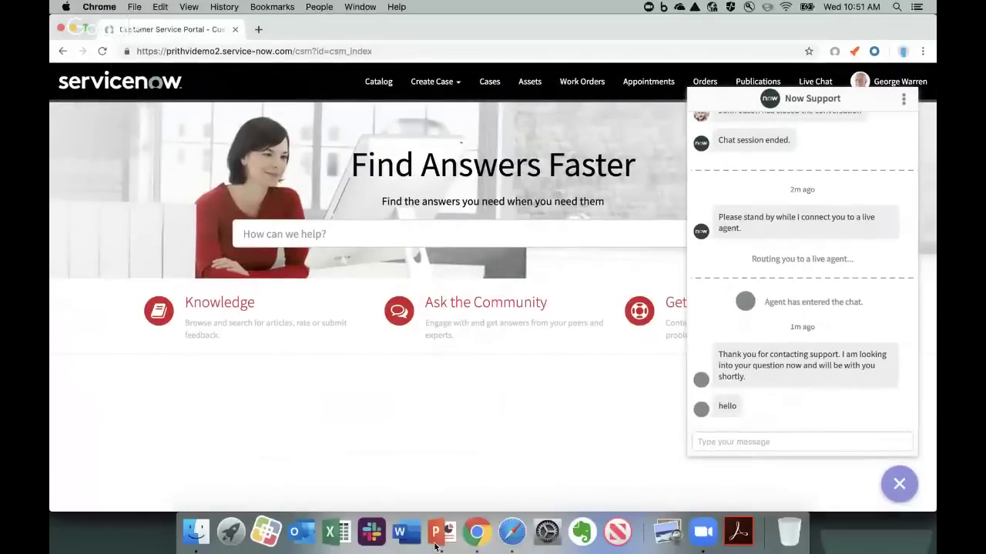
# End the customer's current support conversation and start a new one that requests a live agent.
pyautogui.click(904, 102)
pyautogui.click(878, 128)
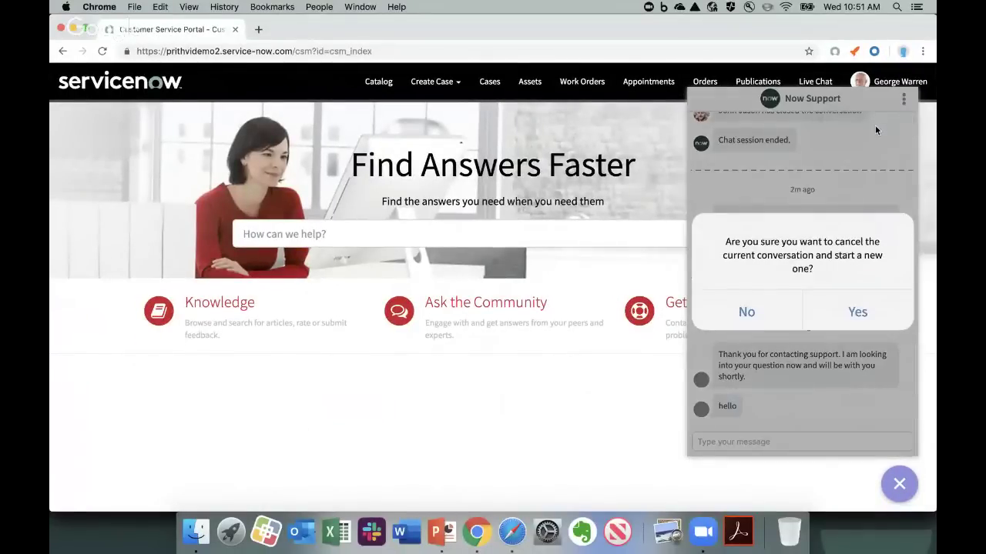
pyautogui.click(855, 309)
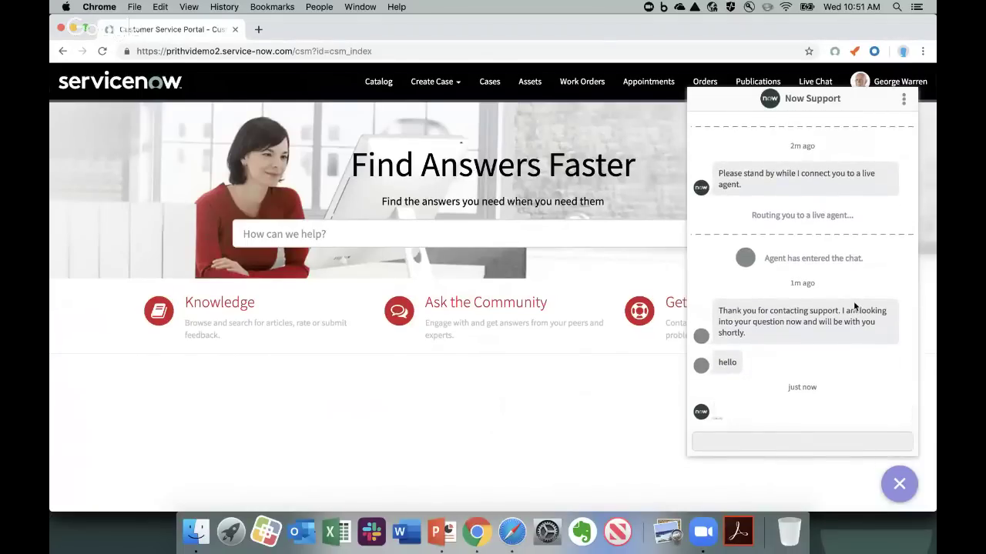
pyautogui.click(904, 102)
pyautogui.click(888, 126)
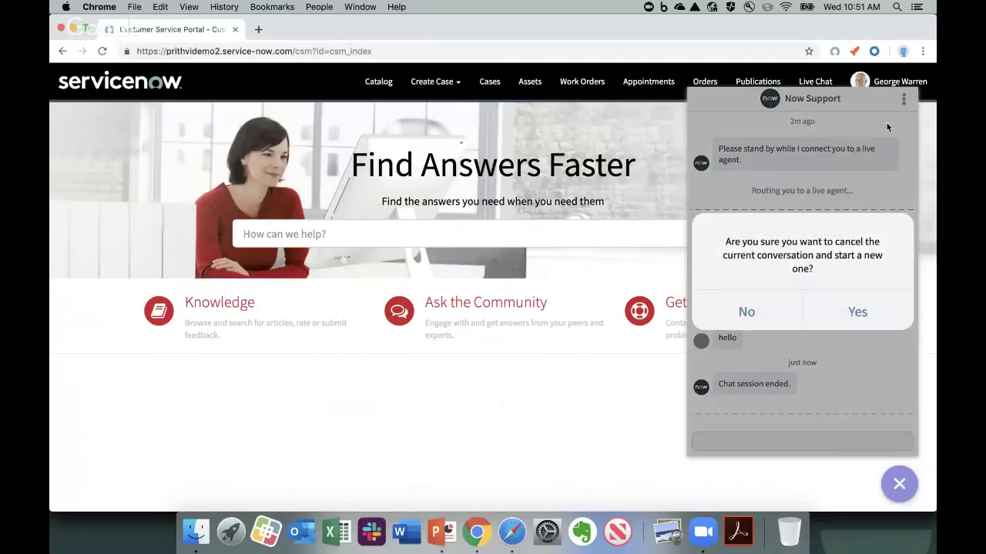
pyautogui.click(865, 318)
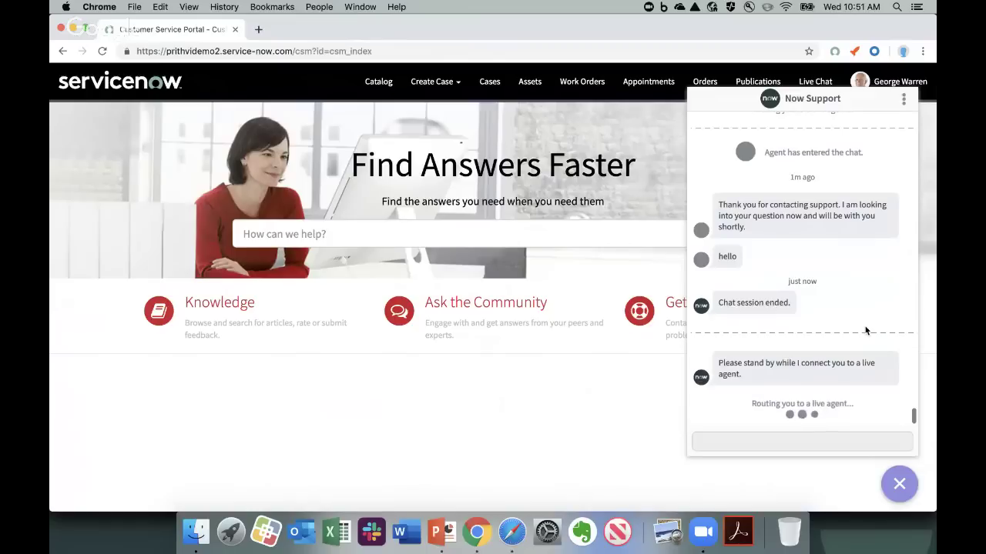
# Switch to the Agent browser profile and leave the incoming chat request unanswered.
pyautogui.click(903, 51)
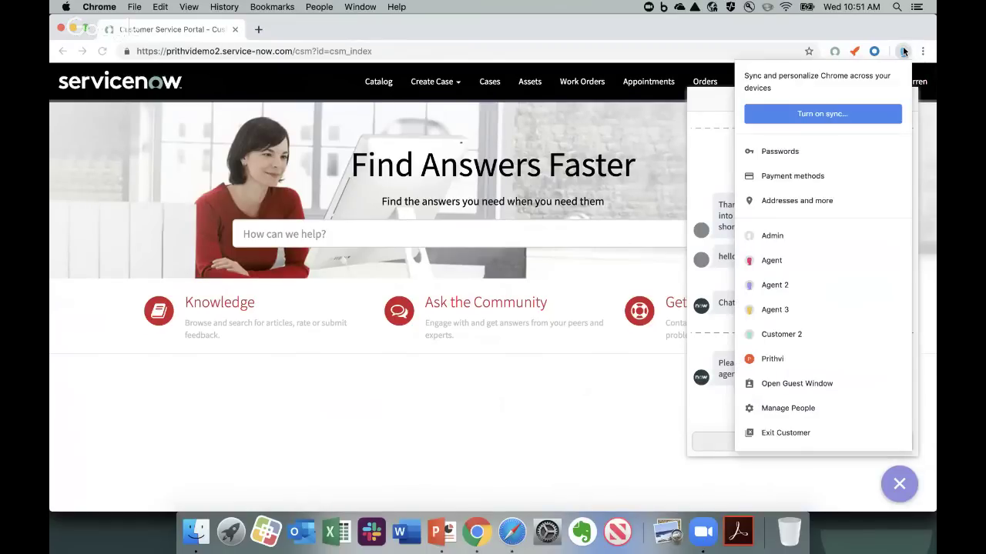
pyautogui.click(849, 259)
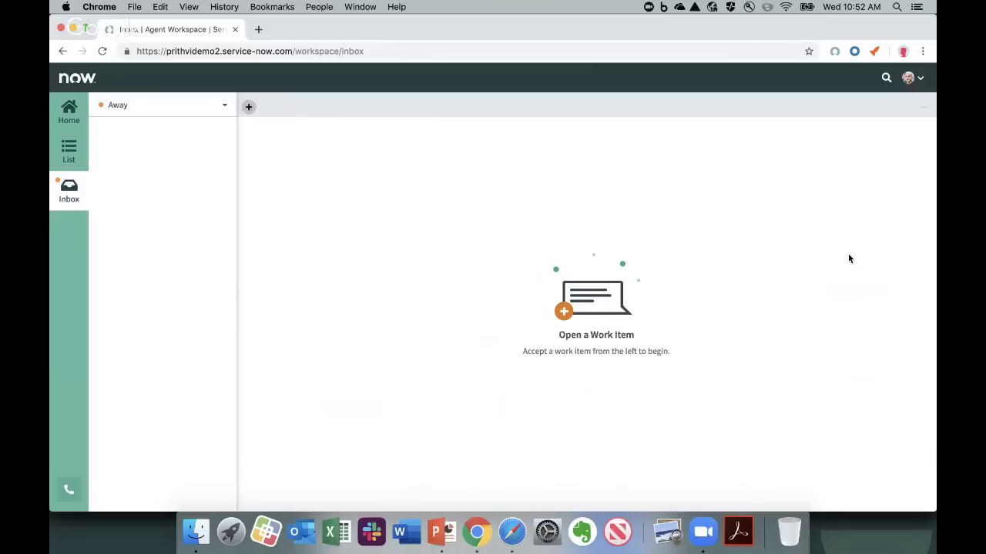
# Switch to the Agent 2 browser profile, accept the missed chat that was rerouted and reply with "hello".
pyautogui.click(902, 51)
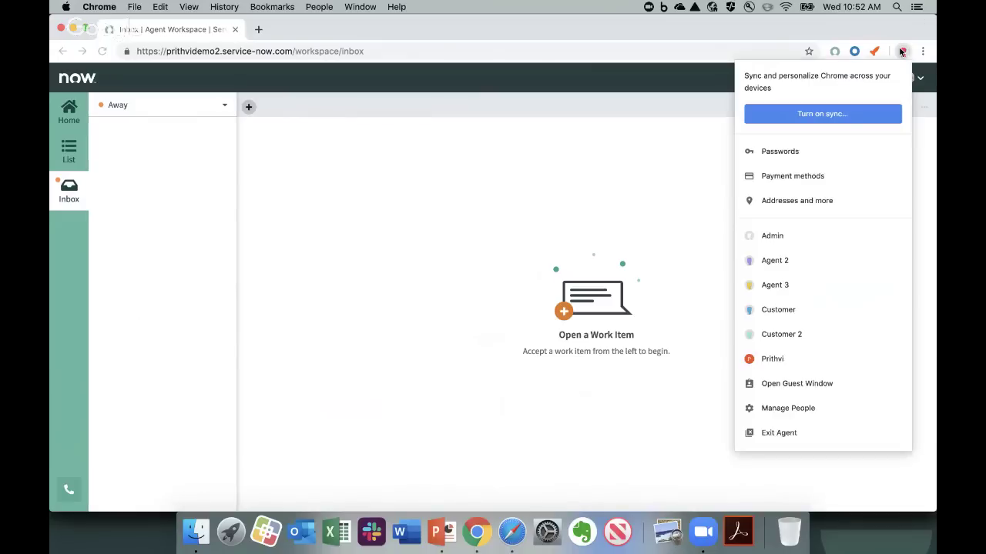
pyautogui.click(823, 263)
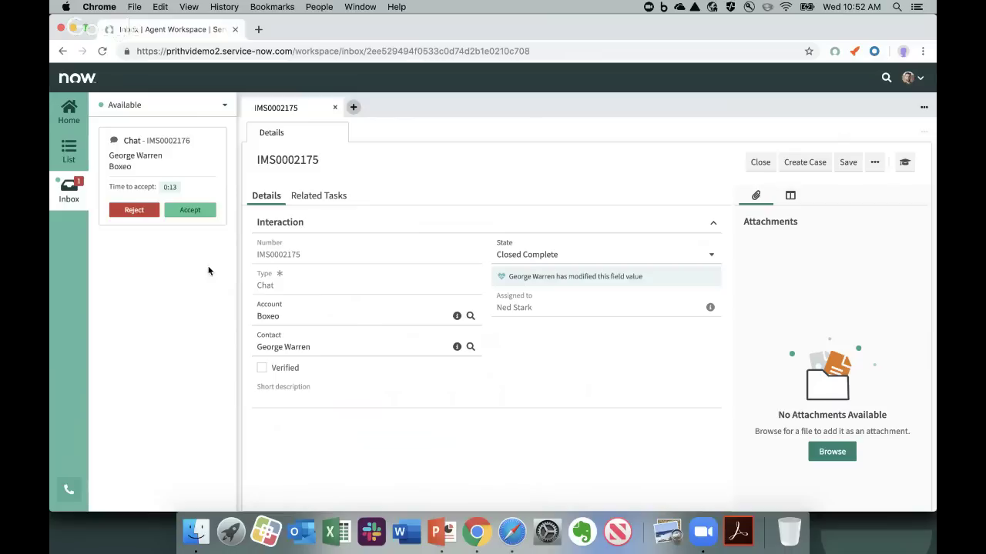
pyautogui.click(192, 212)
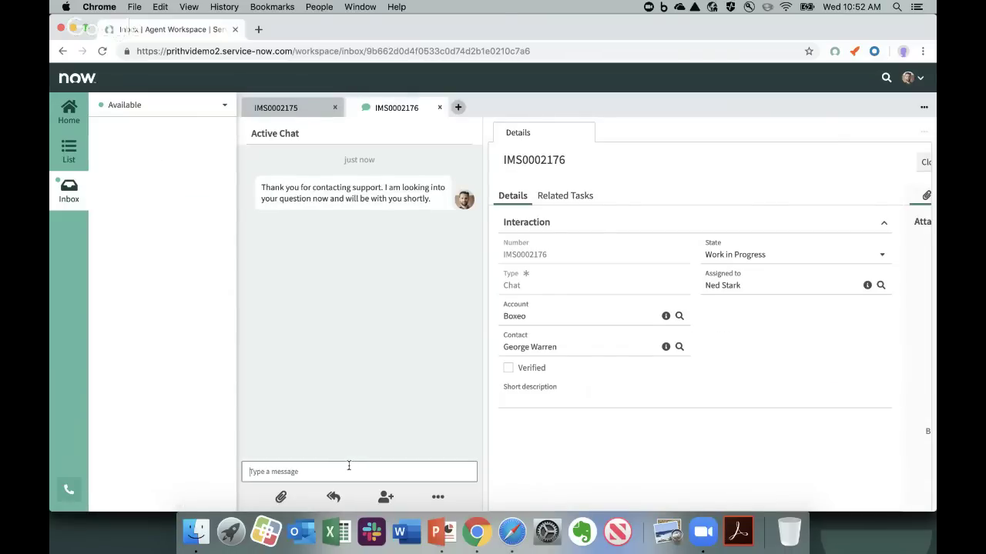
pyautogui.write('Hello')
pyautogui.press('Return')
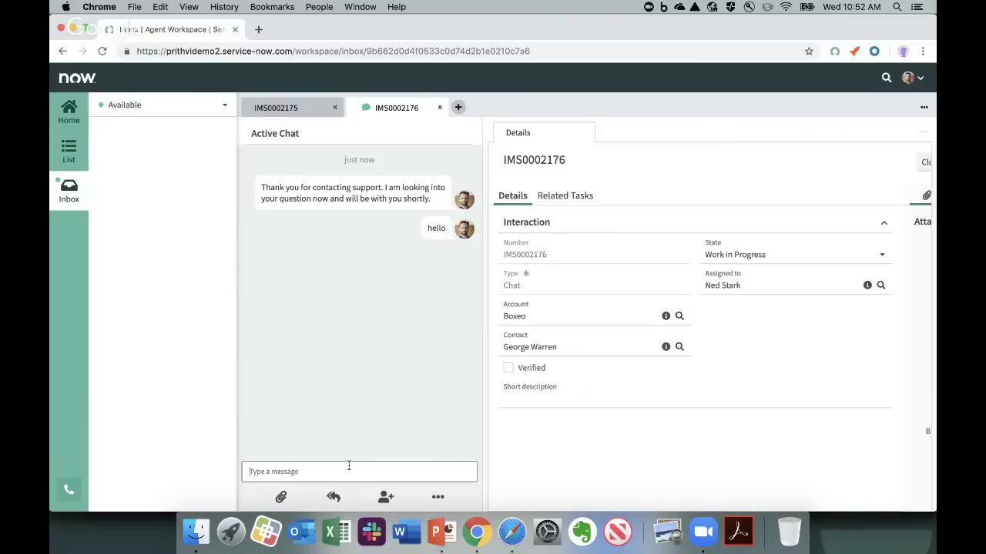
# Switch to the Agent browser profile and check the agent's availability status after the missed chat.
pyautogui.click(902, 52)
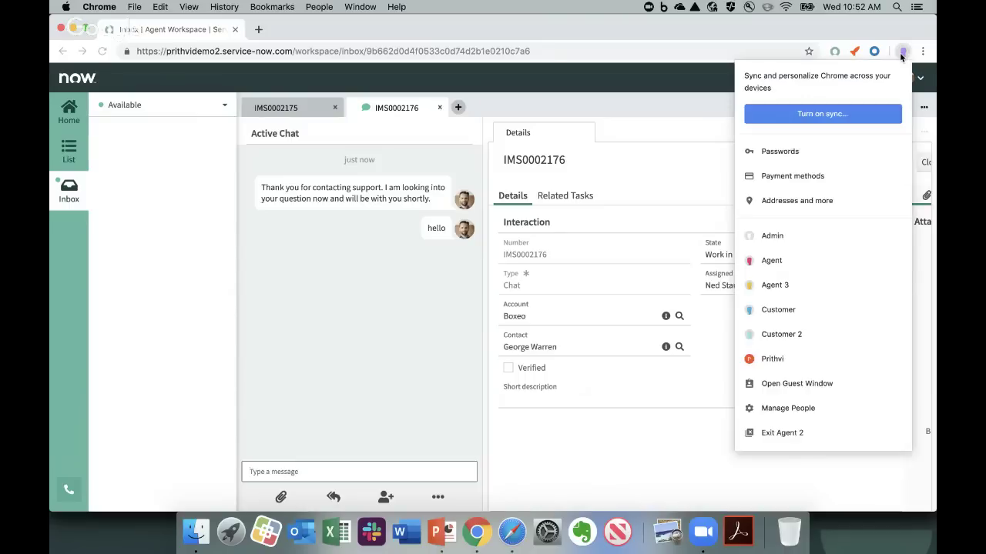
pyautogui.click(771, 260)
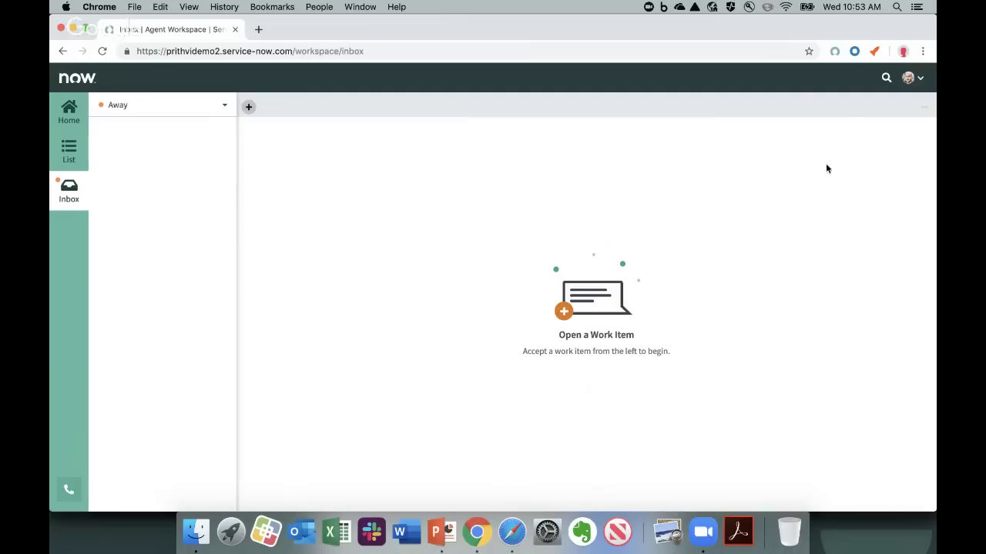
# Switch to the Customer browser profile, close the support chat and open the form for a new product case.
pyautogui.click(904, 51)
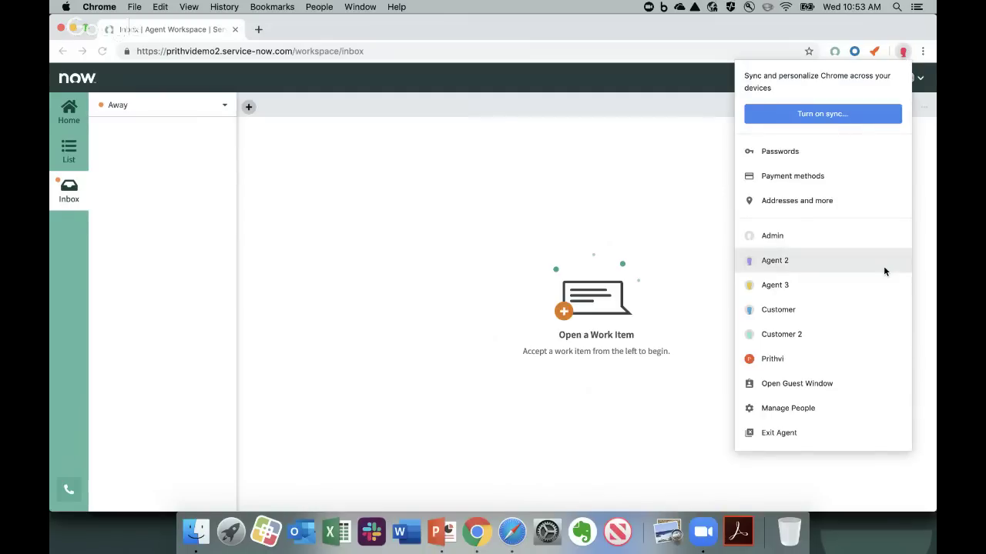
pyautogui.click(870, 307)
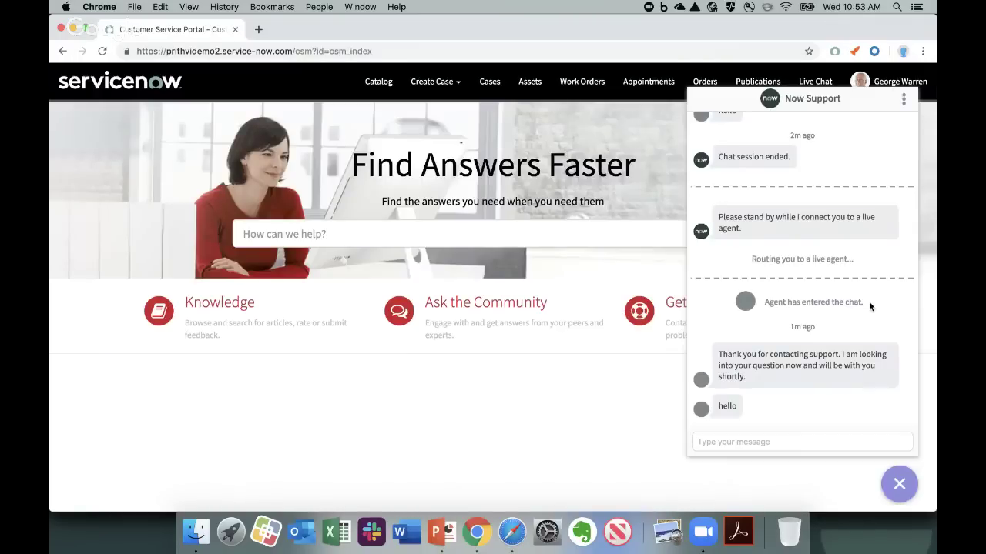
pyautogui.click(899, 483)
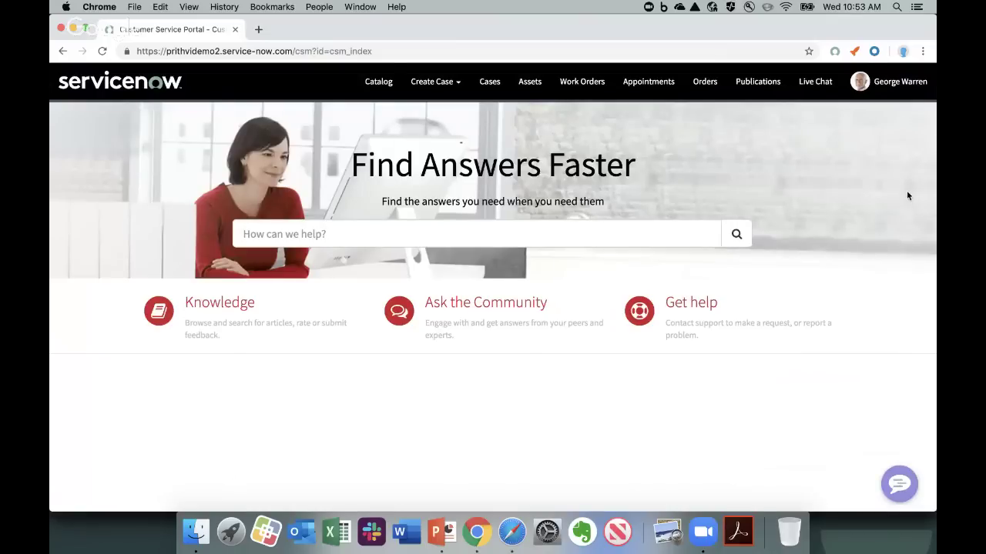
pyautogui.click(458, 83)
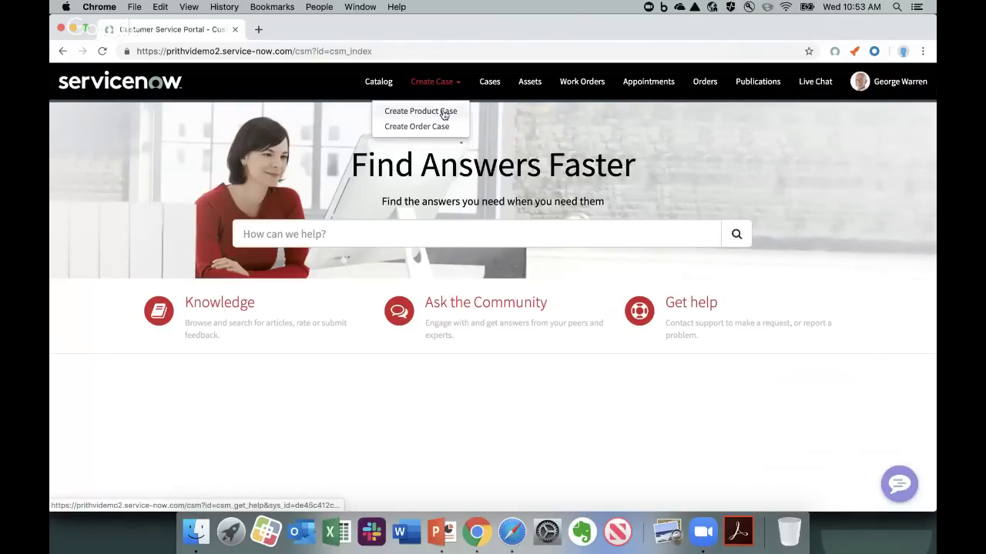
pyautogui.click(443, 115)
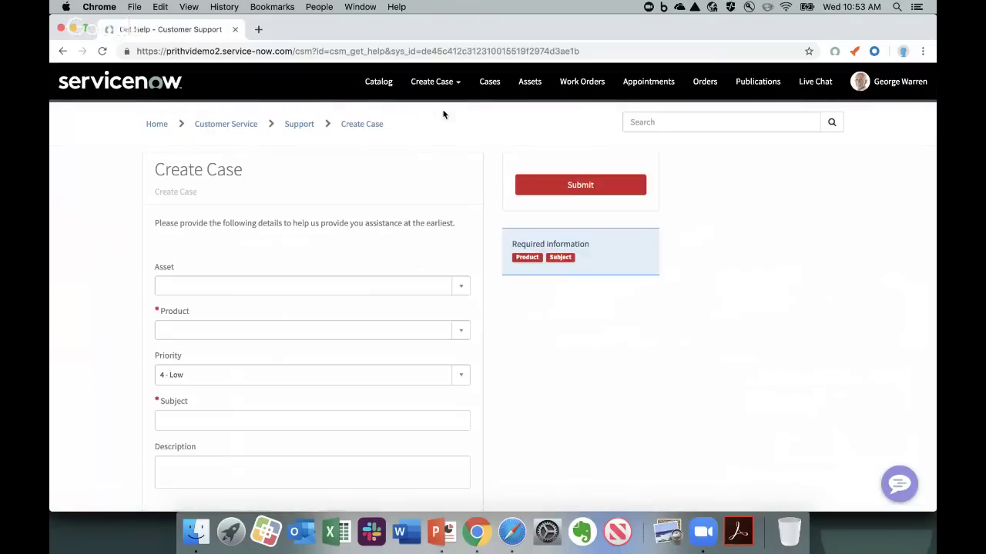
# Submit a case for asset 344-9448 - ACME KX Series - KX5000 with the subject "my router is broken".
pyautogui.click(464, 290)
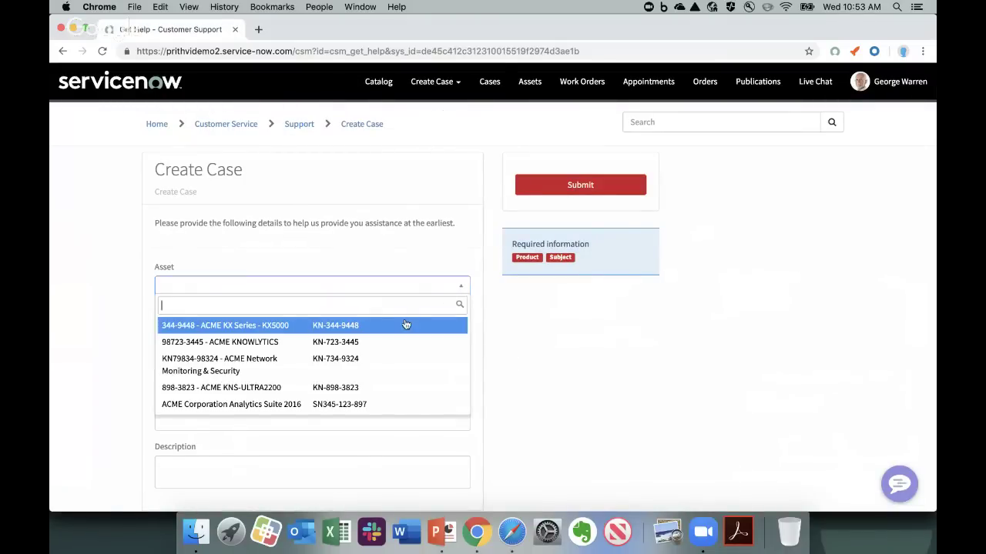
pyautogui.click(406, 325)
pyautogui.scroll(-2, 530, 421)
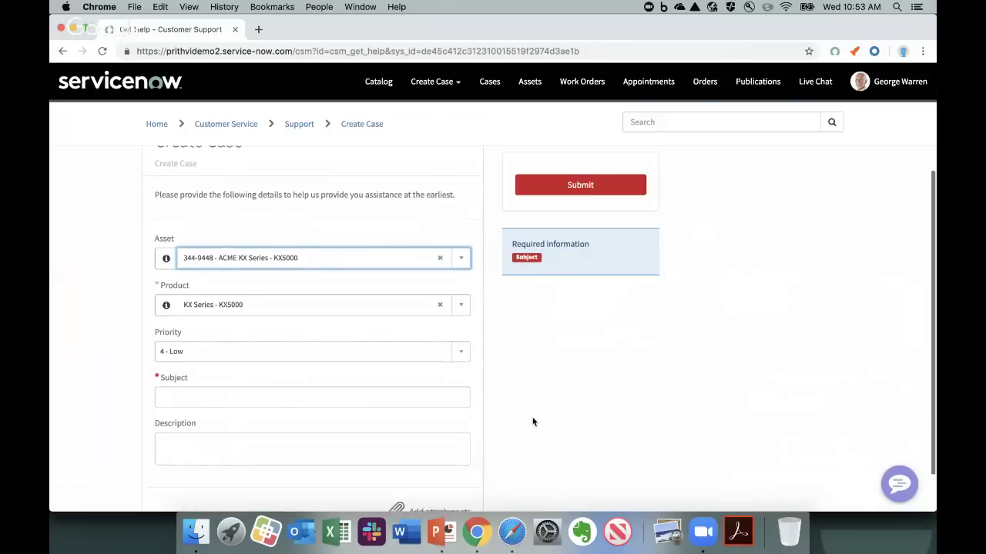
pyautogui.click(378, 393)
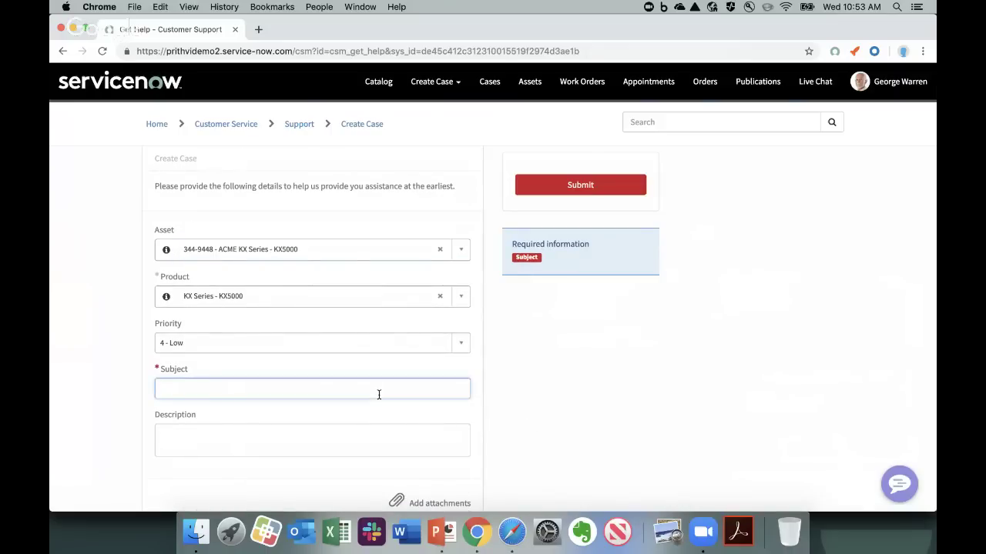
pyautogui.write('my router is ')
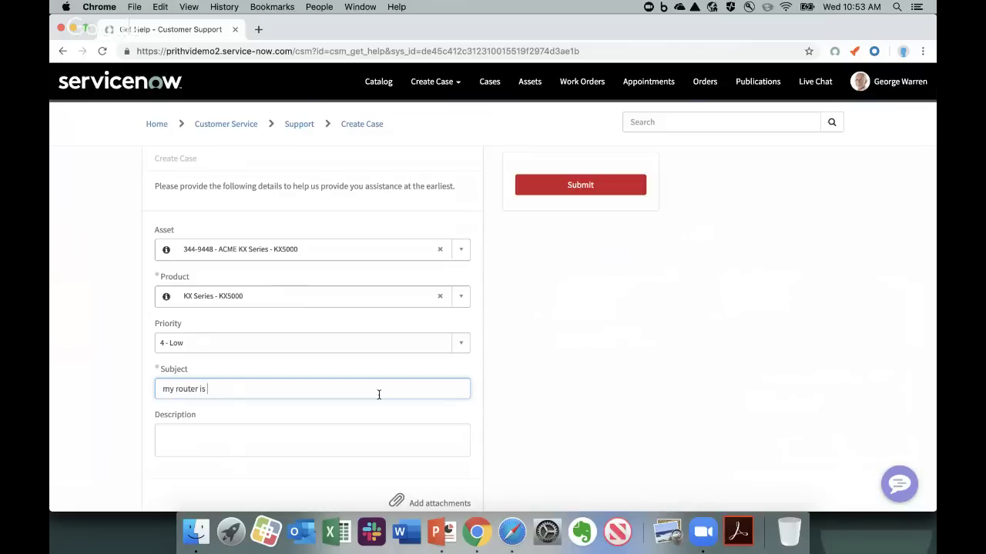
pyautogui.write('broken')
pyautogui.click(642, 184)
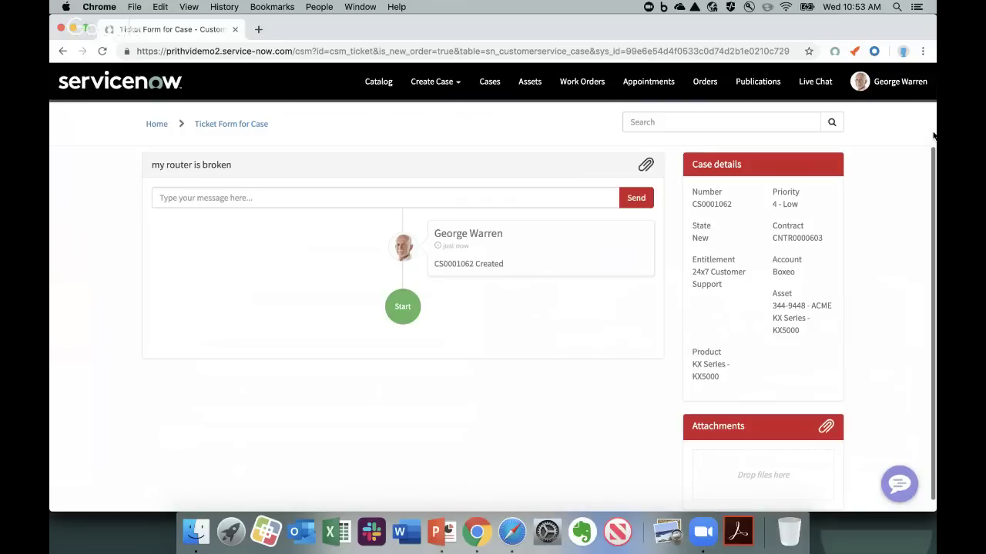
# Switch to the Agent browser profile and check whether the new case is in its inbox.
pyautogui.click(904, 52)
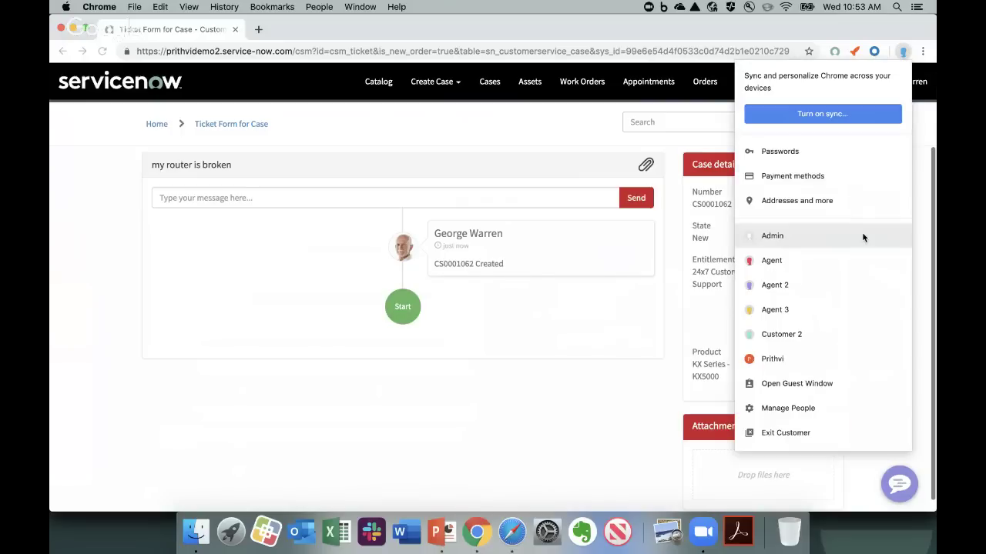
pyautogui.click(861, 264)
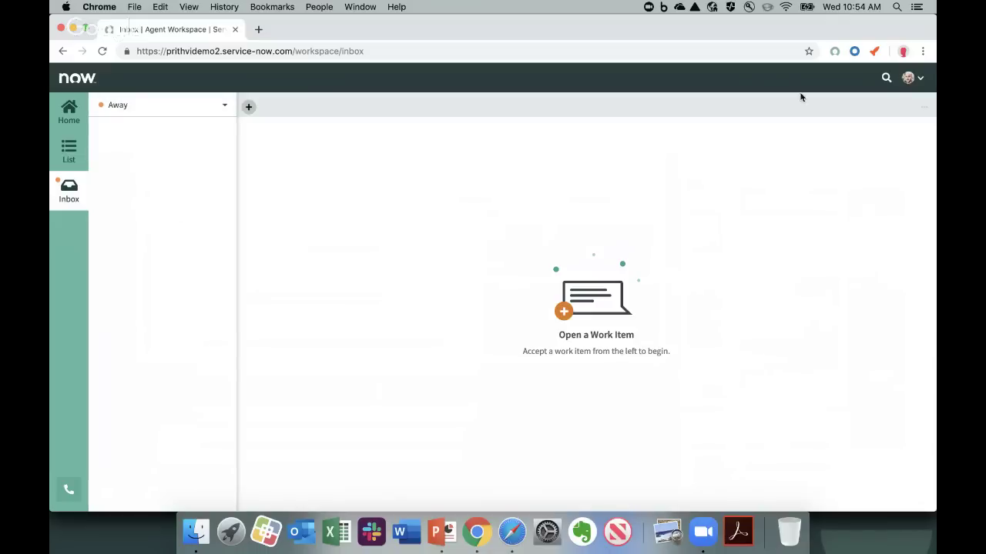
# Switch to the Agent 2 browser profile, accept the "my router is broken" case and close its special handling notes.
pyautogui.click(901, 51)
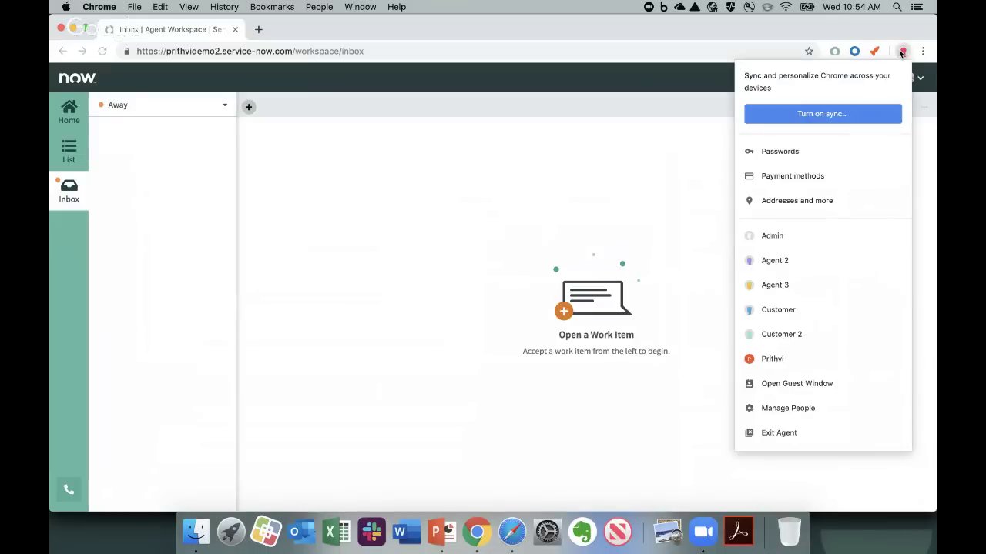
pyautogui.click(854, 271)
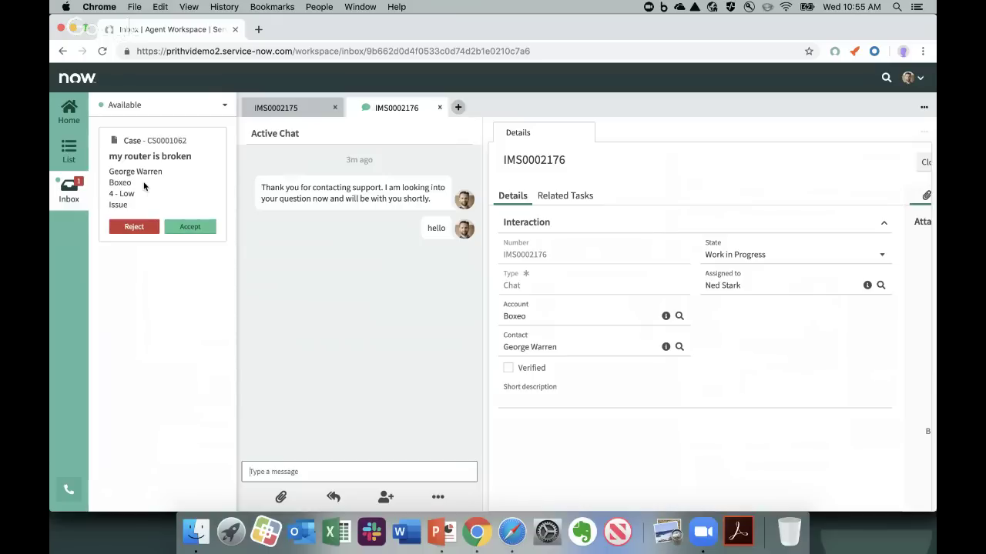
pyautogui.click(191, 228)
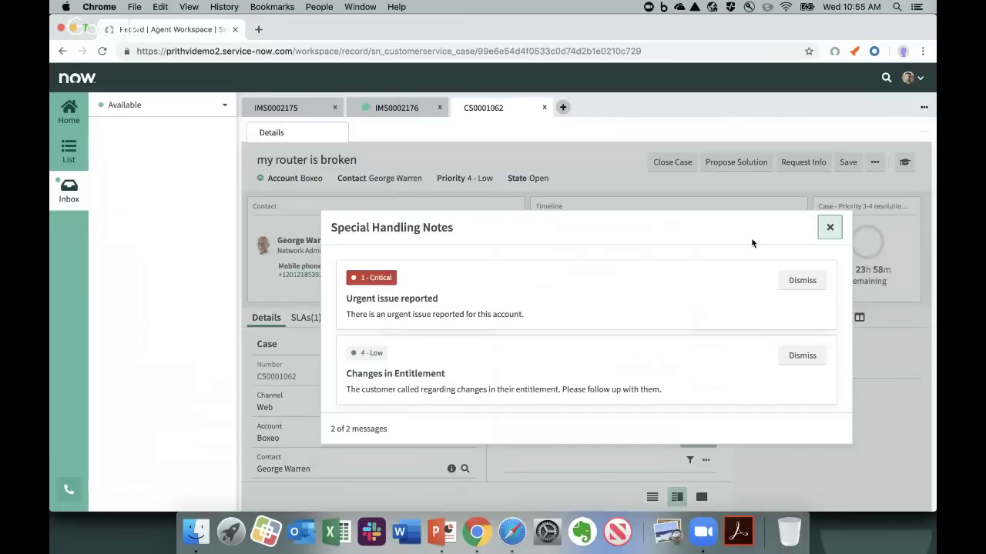
pyautogui.click(830, 227)
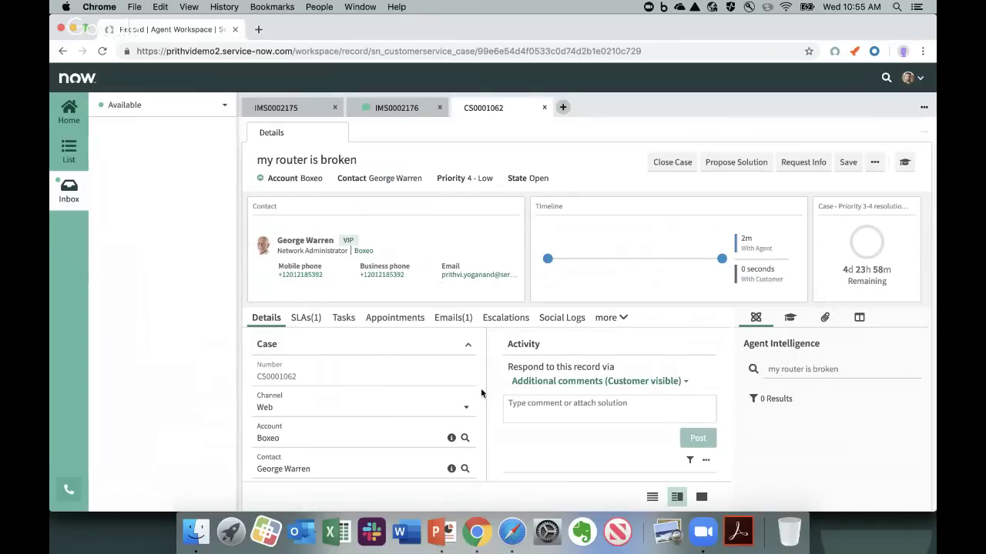
pyautogui.scroll(-1, 528, 403)
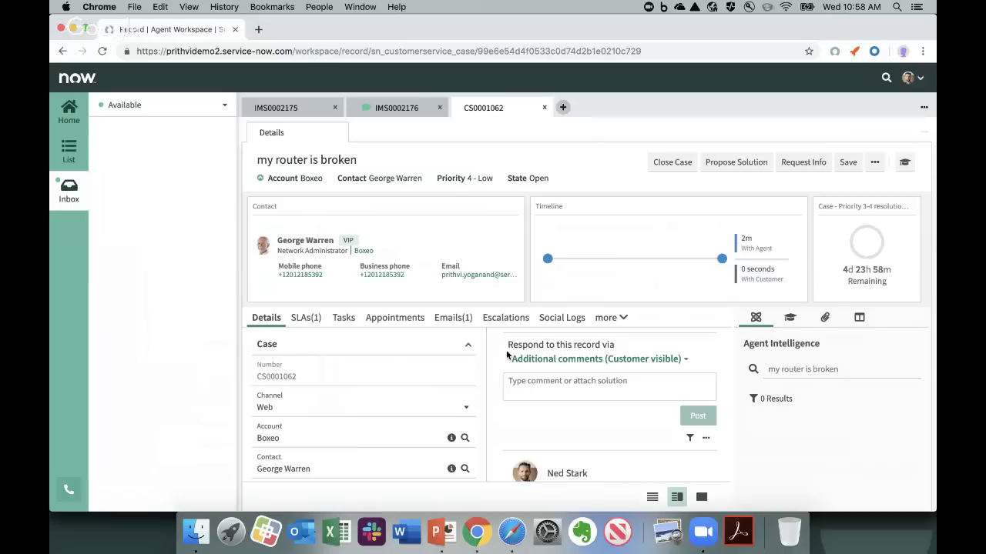
# Switch to the Agent browser profile and set the agent's inbox status to Available.
pyautogui.click(902, 51)
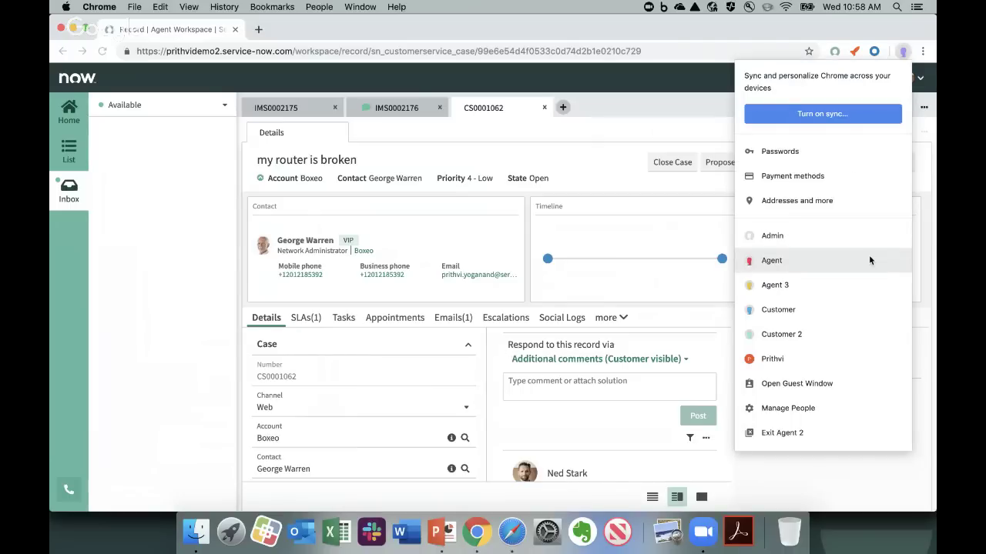
pyautogui.click(631, 105)
pyautogui.click(904, 53)
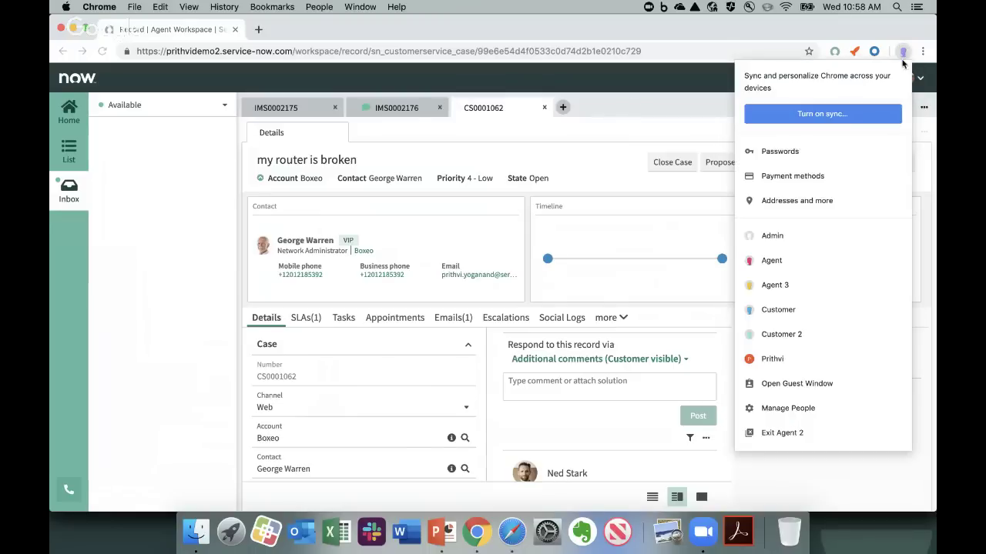
pyautogui.click(856, 259)
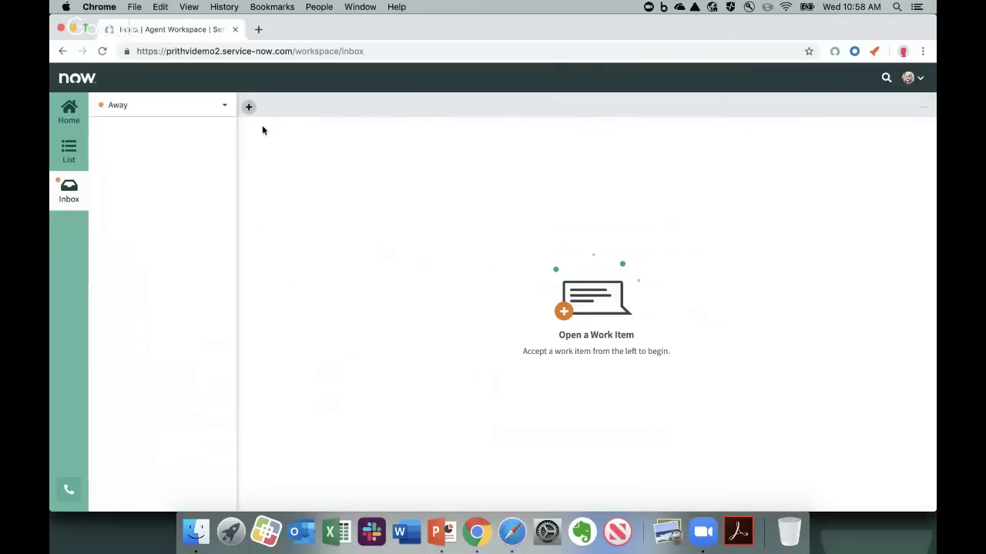
pyautogui.click(212, 105)
pyautogui.click(199, 130)
pyautogui.click(346, 260)
# Switch to the Customer browser profile and open the live chat from the portal home page.
pyautogui.click(903, 52)
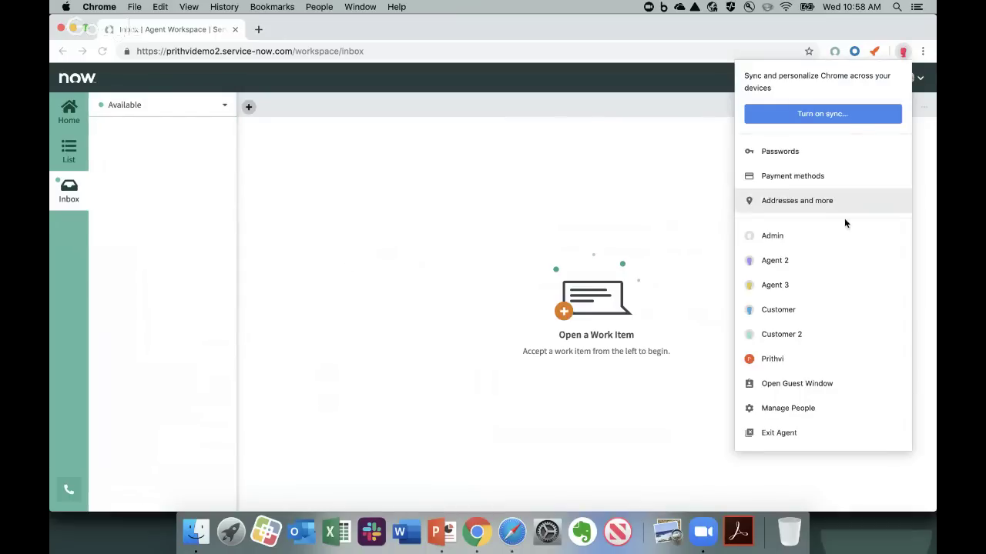
pyautogui.click(844, 311)
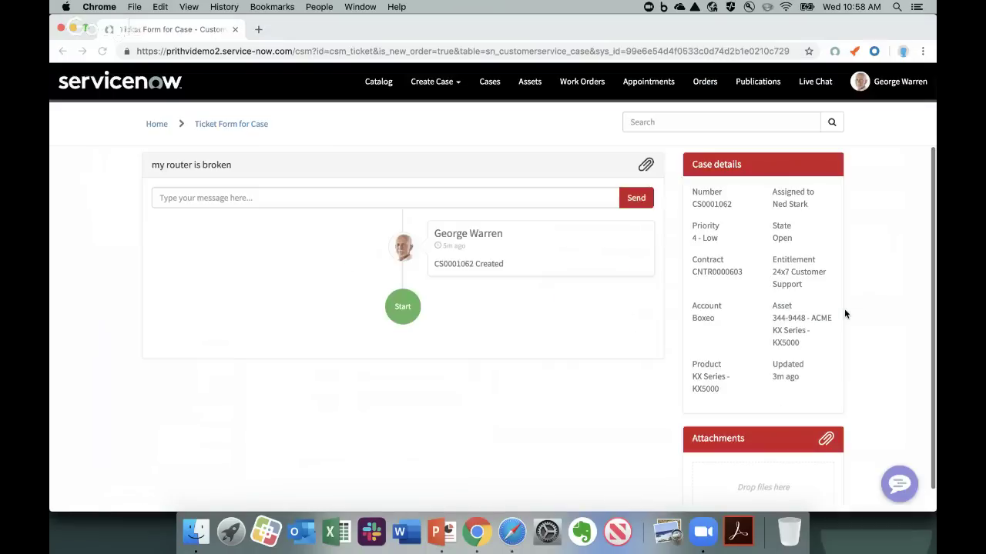
pyautogui.click(157, 124)
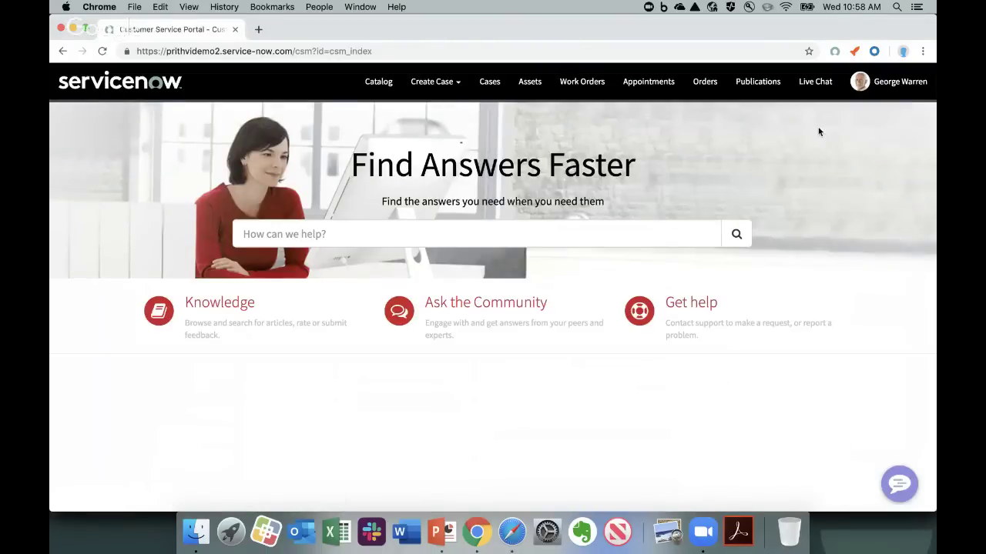
pyautogui.click(815, 85)
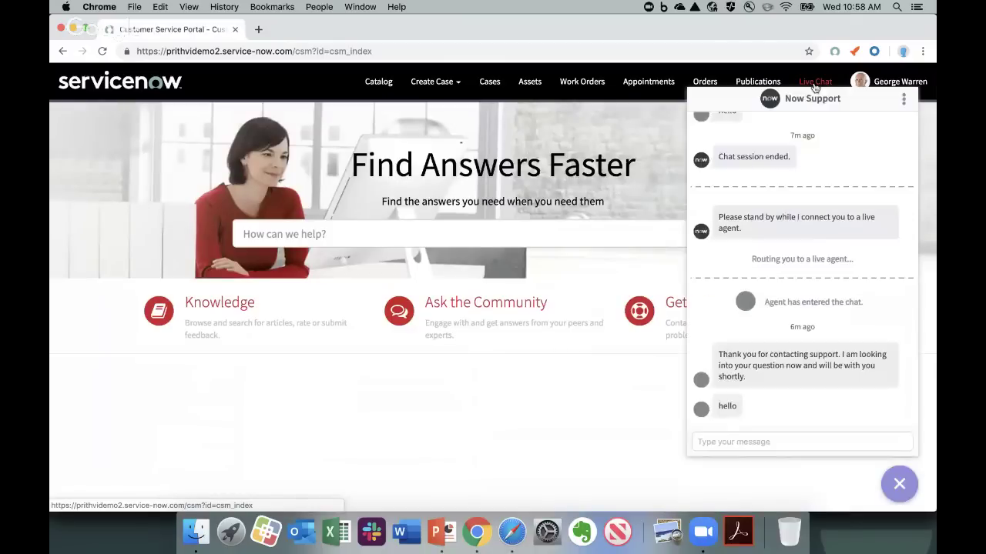
# End the customer's current support conversation and start a new one with a live agent.
pyautogui.click(906, 100)
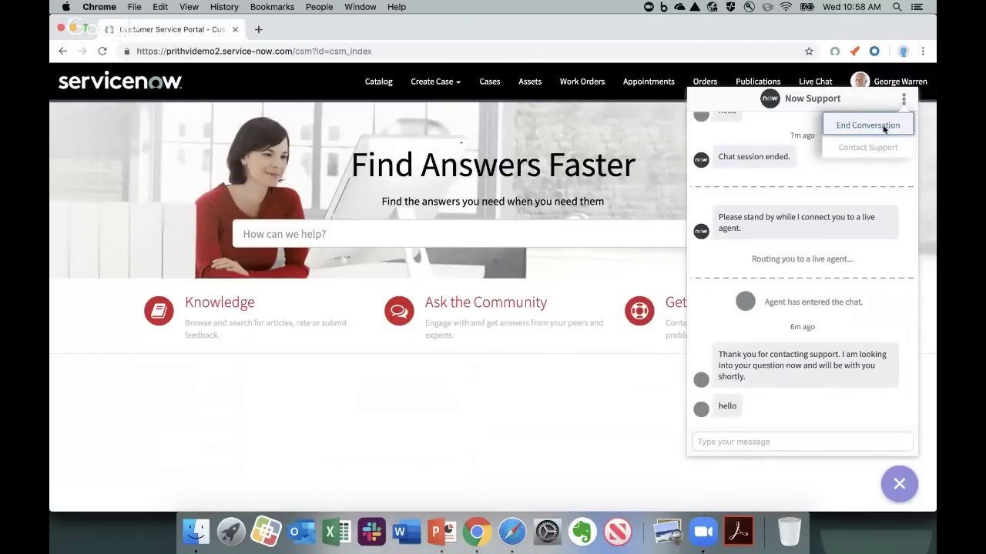
pyautogui.click(884, 128)
pyautogui.click(865, 327)
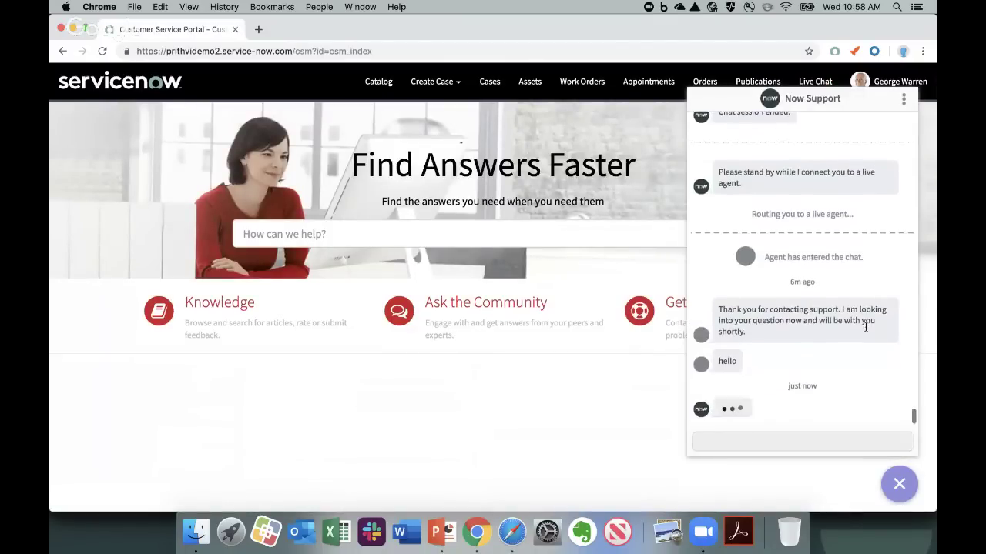
pyautogui.click(903, 99)
pyautogui.click(882, 127)
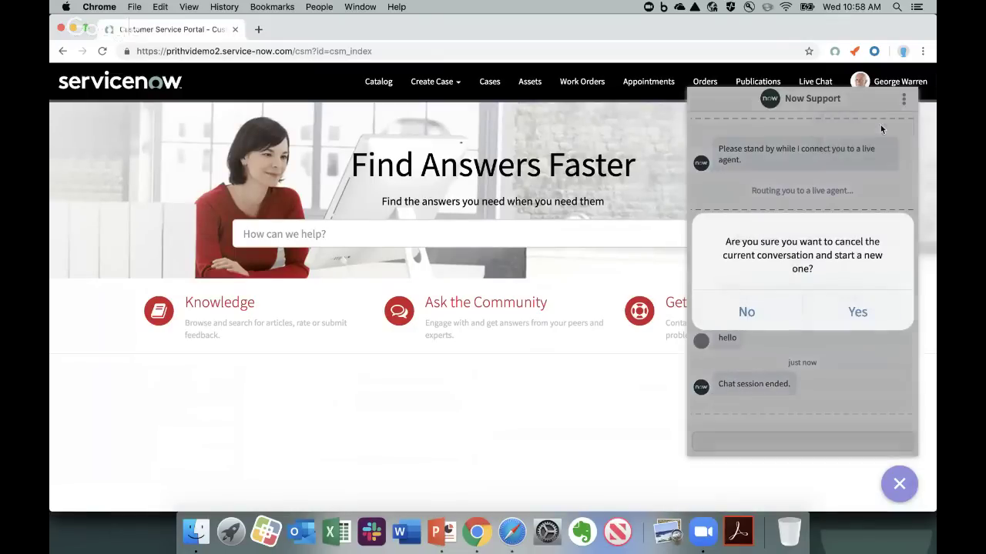
pyautogui.click(872, 311)
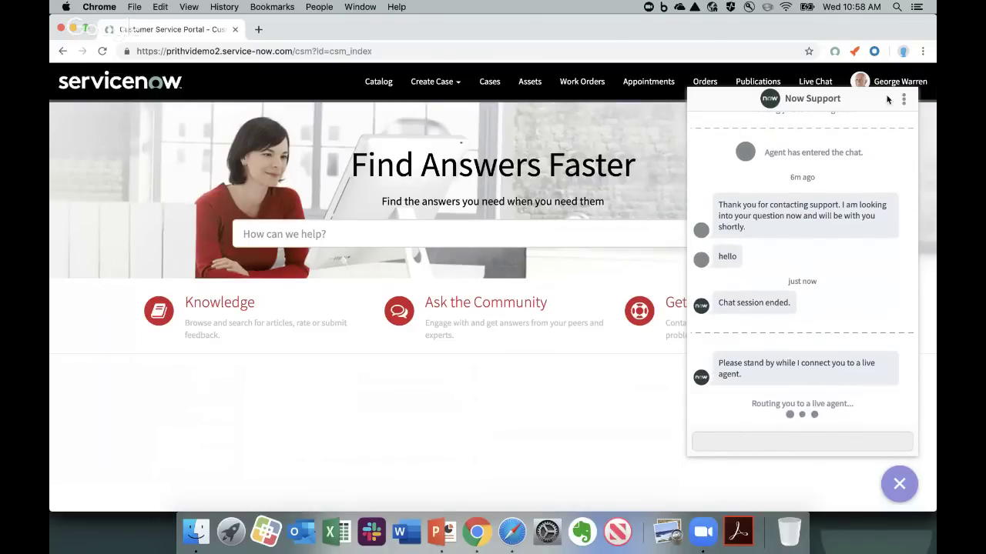
# Switch to the Agent browser profile and reject the incoming customer chat with the reason Busy.
pyautogui.click(903, 51)
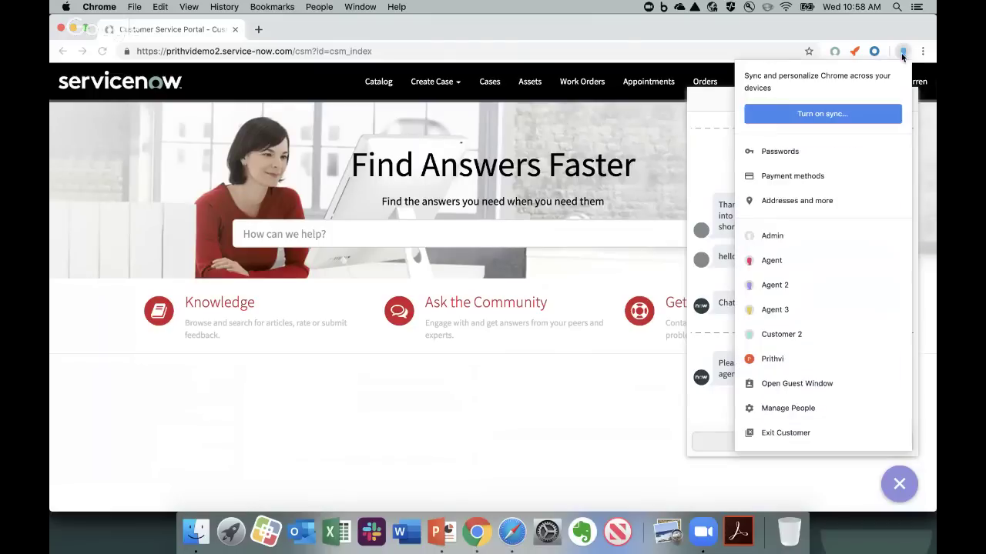
pyautogui.click(861, 253)
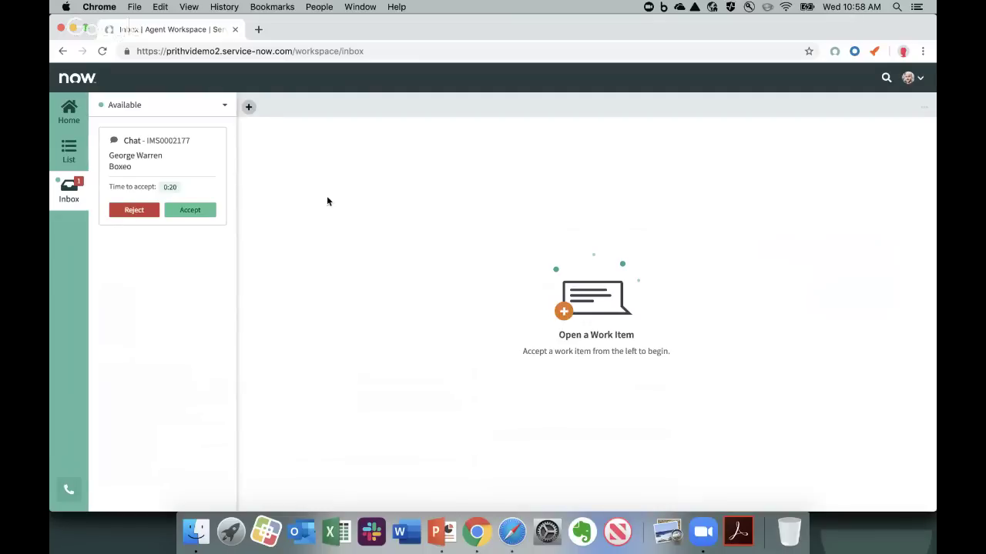
pyautogui.click(121, 210)
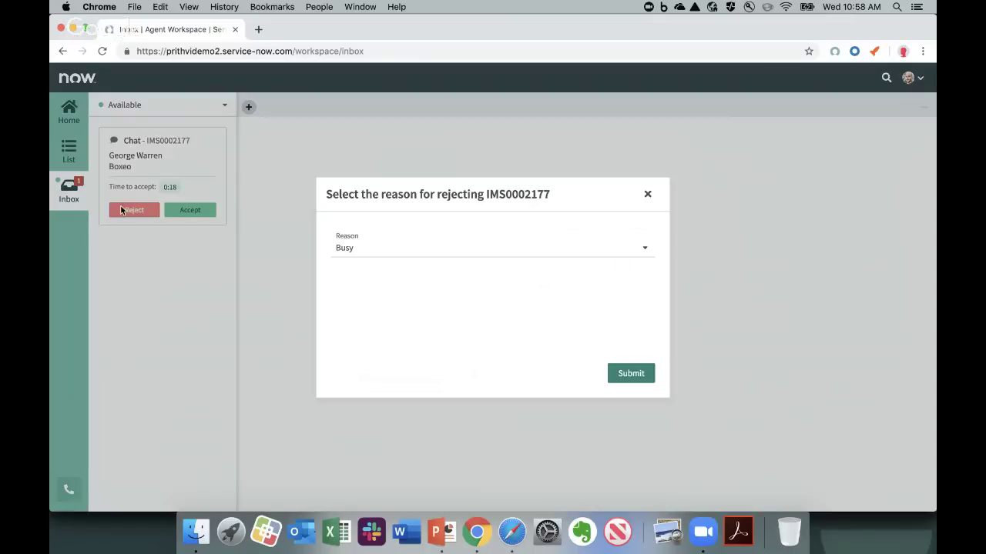
pyautogui.click(430, 253)
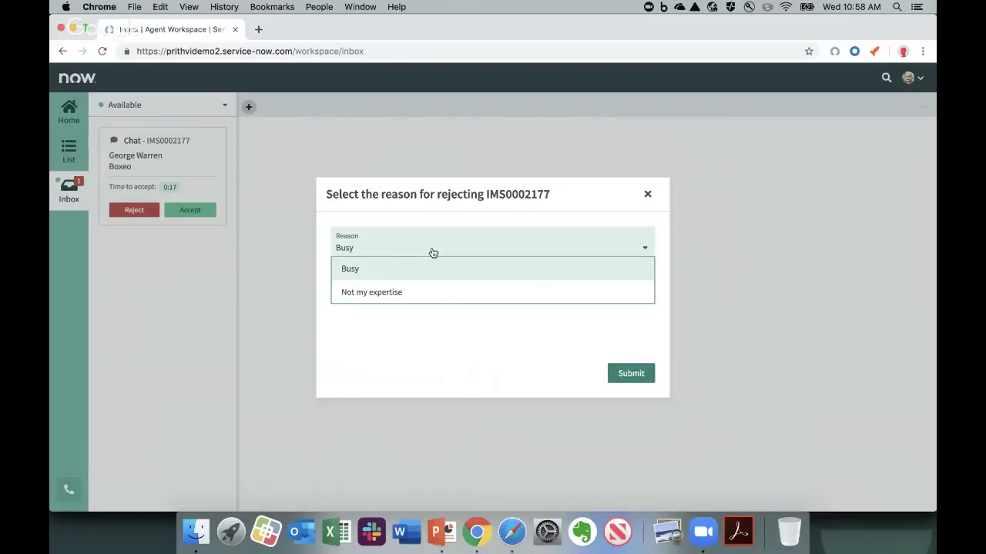
pyautogui.click(440, 297)
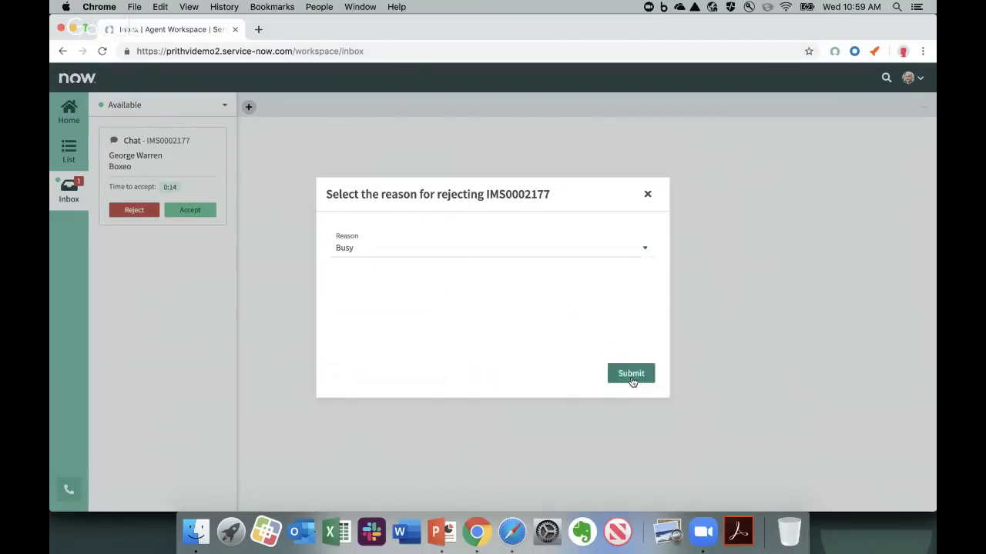
pyautogui.click(626, 374)
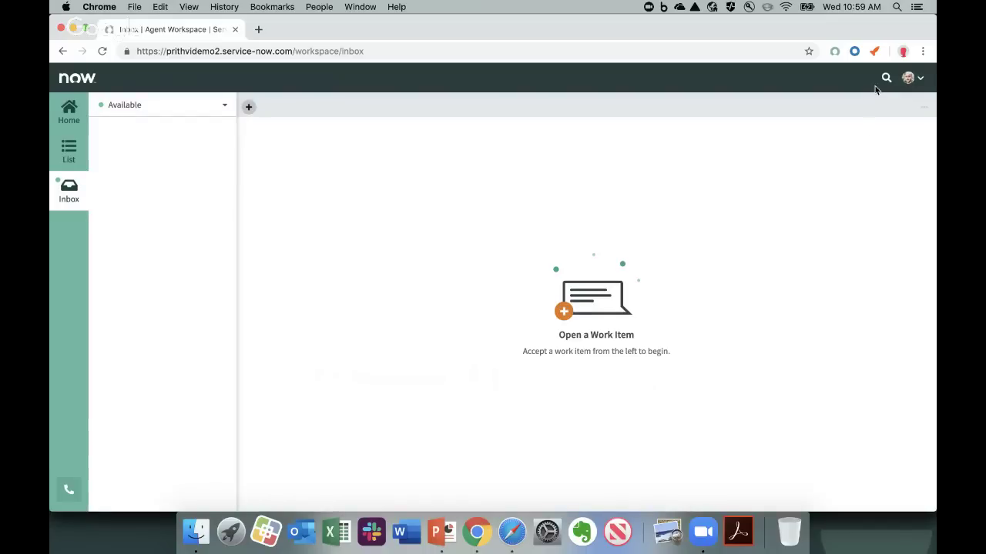
# Switch to the Agent 2 browser profile and reject the rerouted chat with the reason Not my expertise.
pyautogui.click(902, 52)
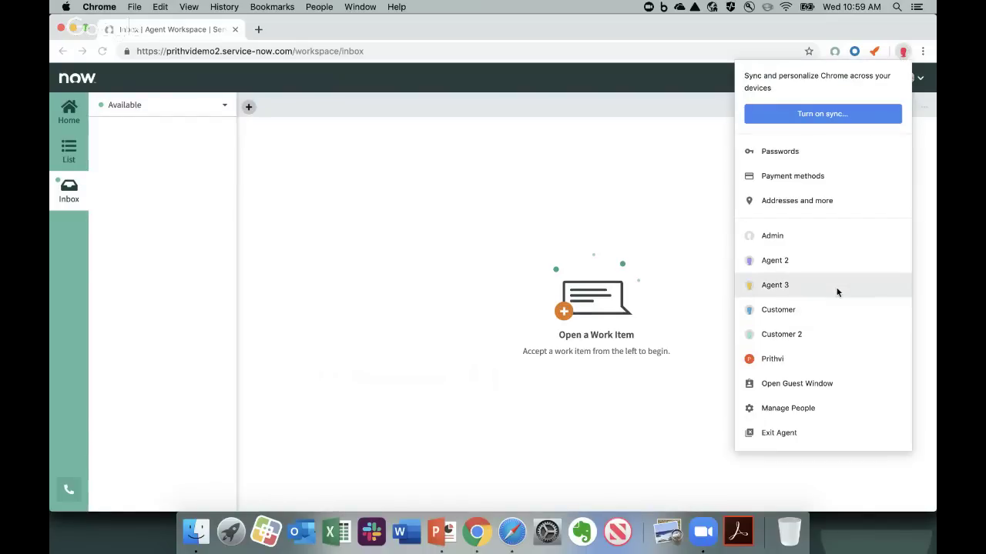
pyautogui.click(834, 261)
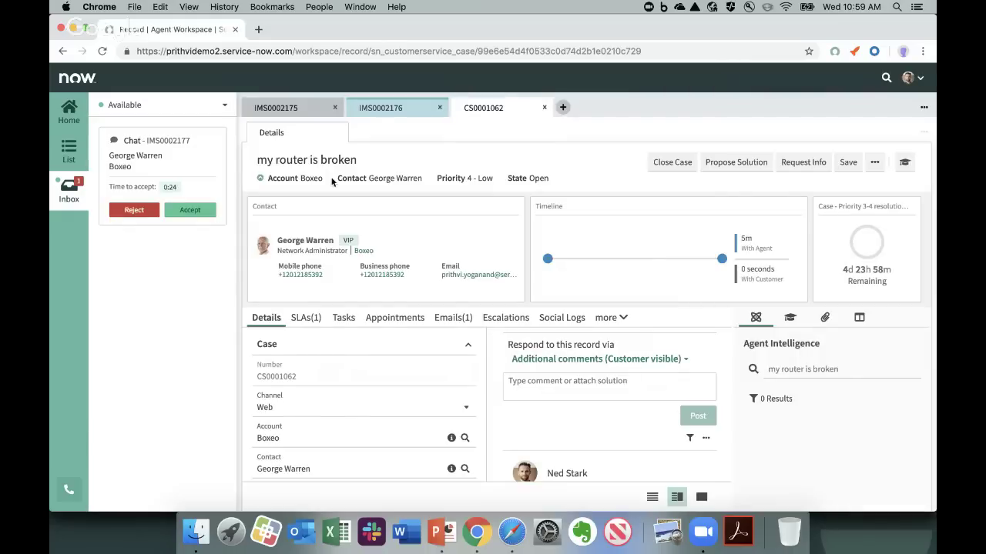
pyautogui.click(121, 210)
pyautogui.click(482, 252)
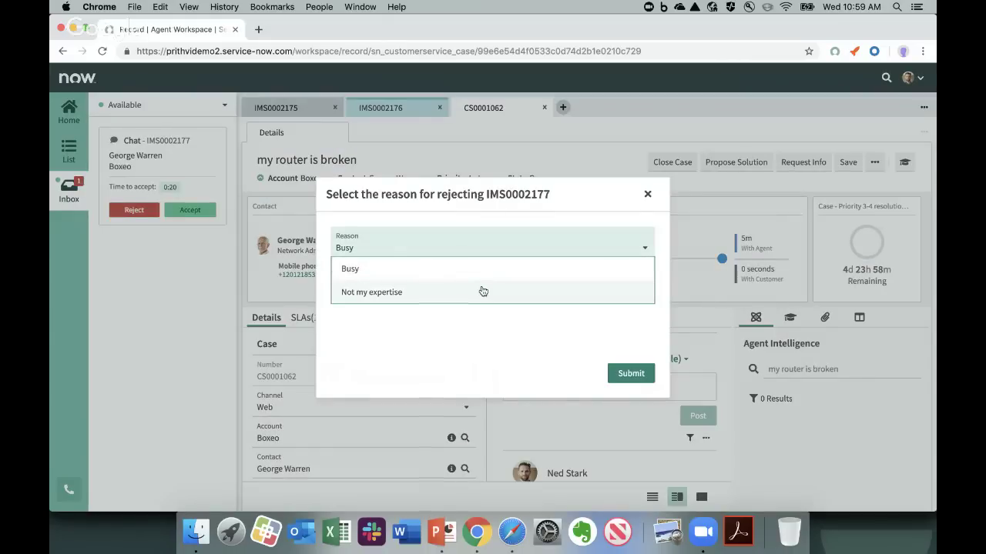
pyautogui.click(482, 286)
pyautogui.click(629, 376)
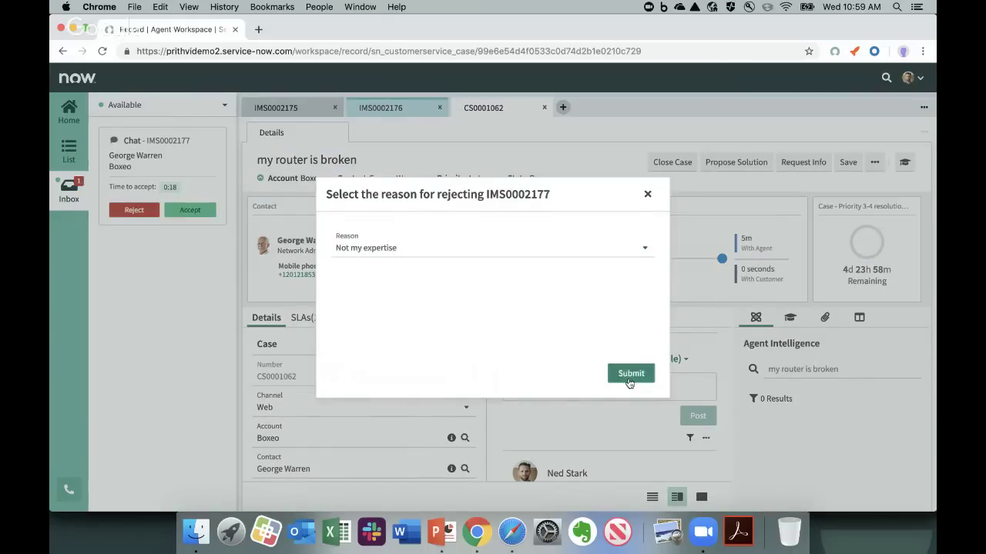
# Switch to the Agent 3 browser profile and accept the rerouted customer chat.
pyautogui.click(904, 51)
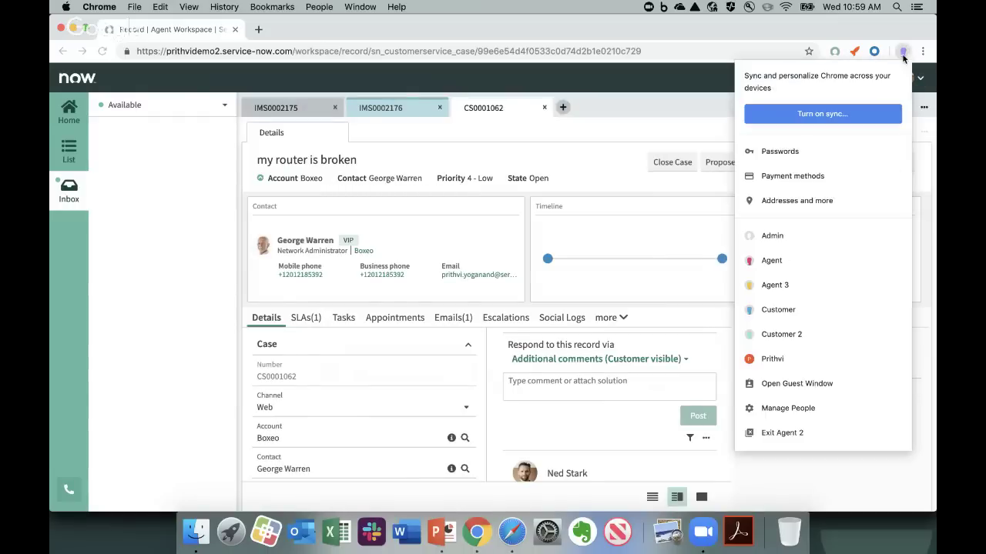
pyautogui.click(871, 289)
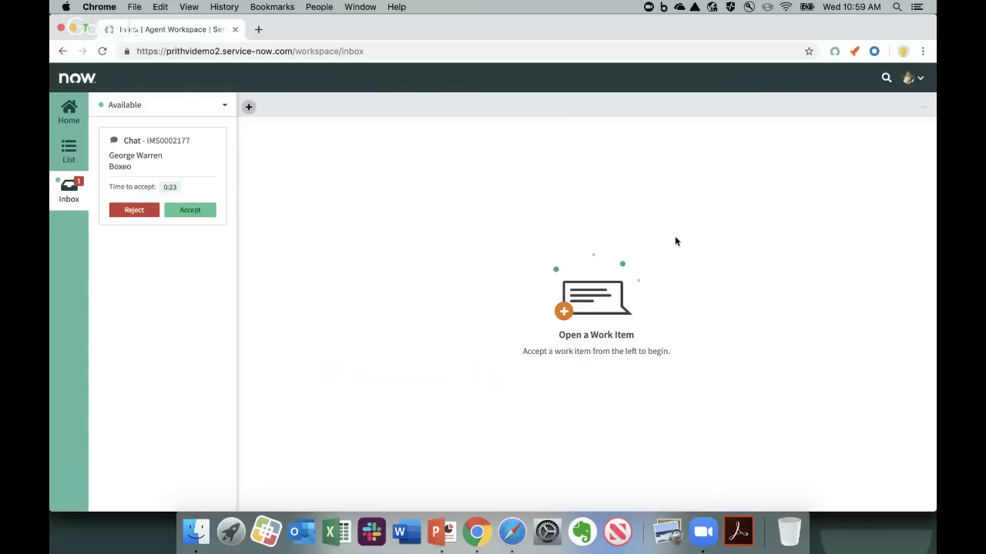
pyautogui.click(191, 216)
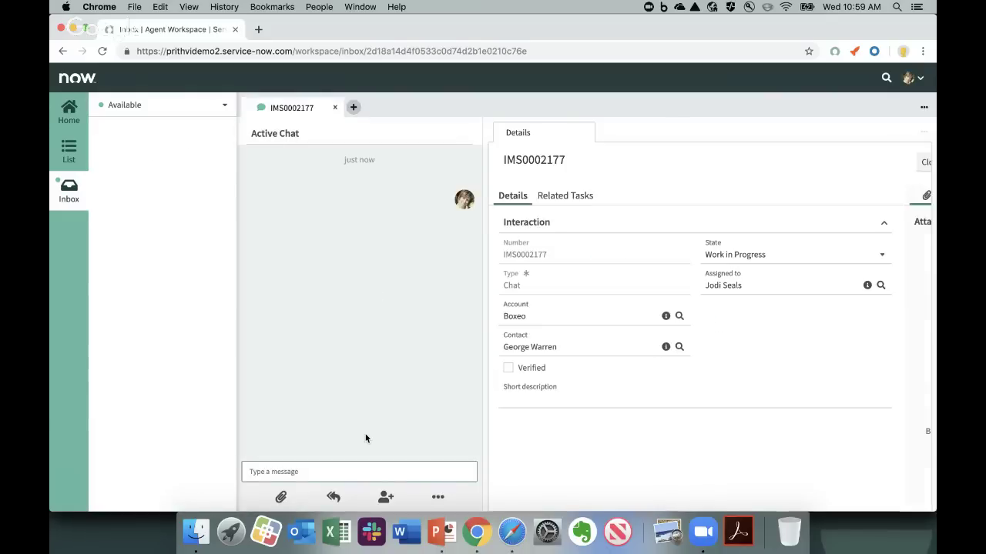
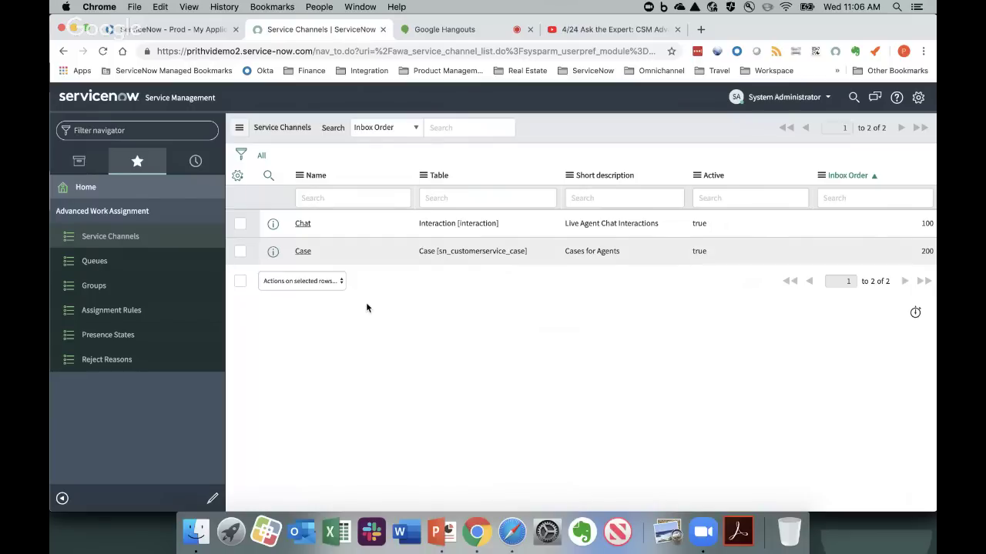
# Open the Chat service channel in edit mode and examine its default capacity, utilization condition and agent capacity overrides.
pyautogui.click(304, 224)
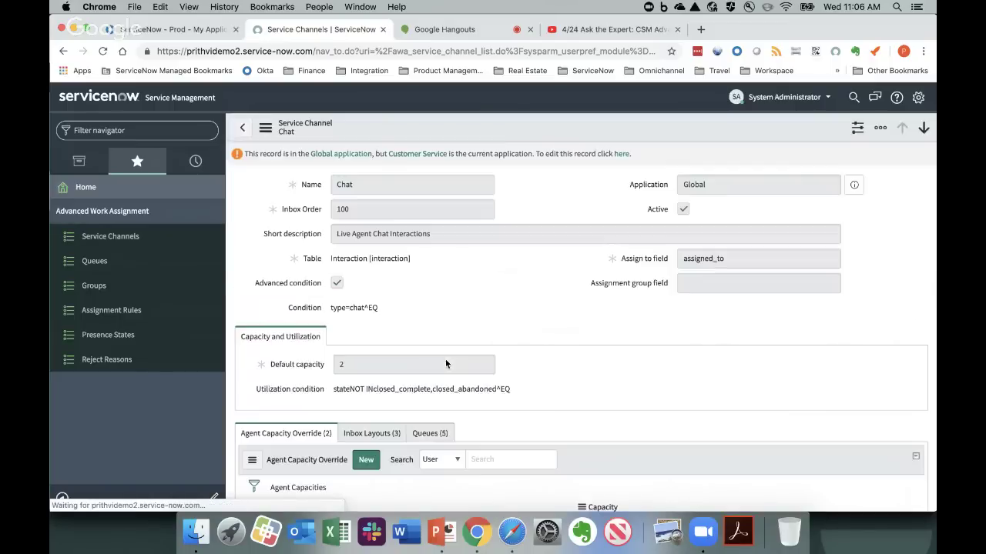
pyautogui.click(621, 154)
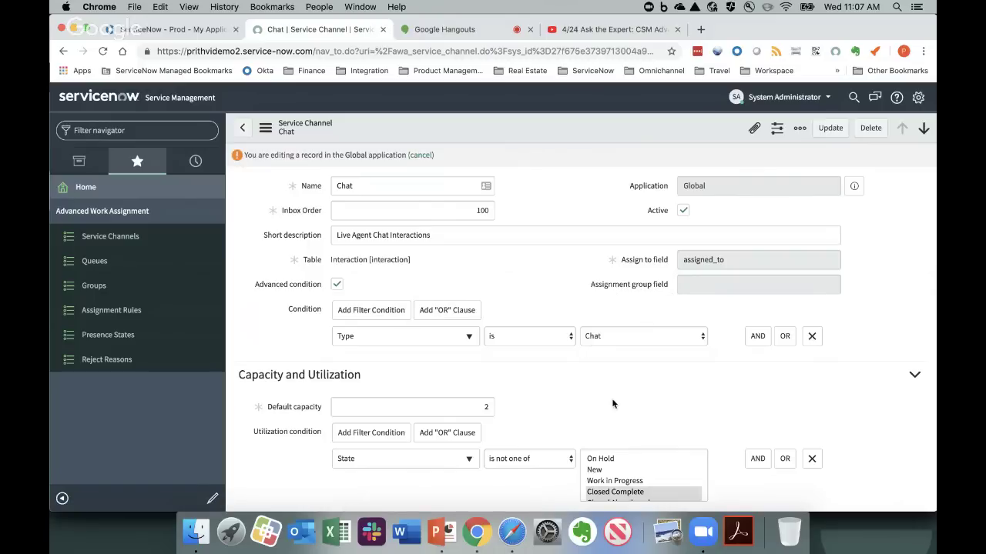
pyautogui.scroll(-1, 613, 405)
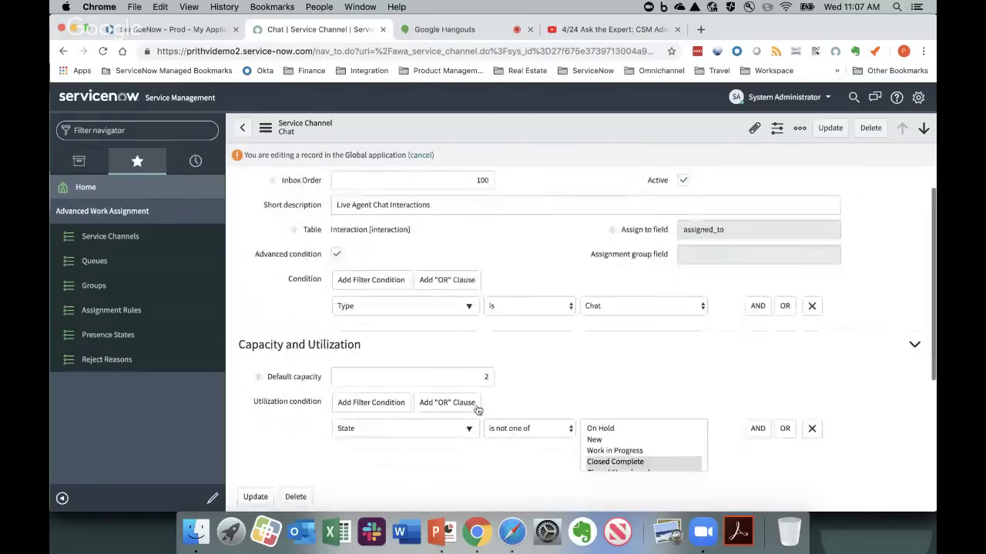
pyautogui.scroll(-1, 551, 371)
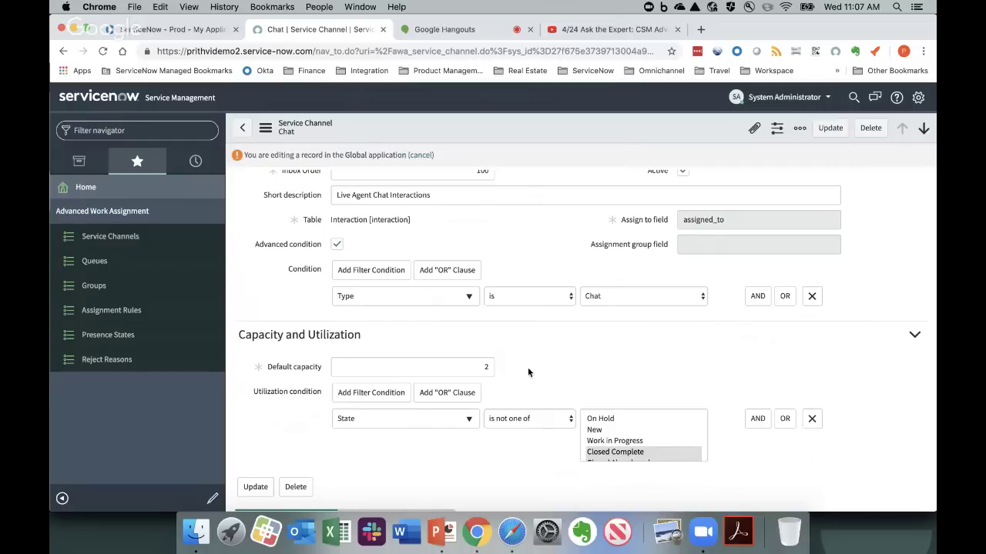
pyautogui.scroll(-5, 528, 367)
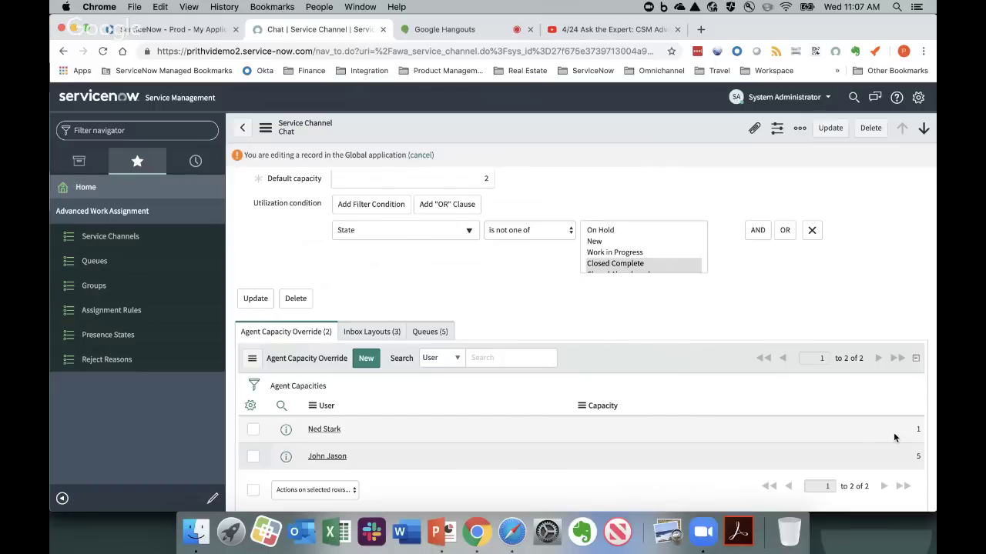
pyautogui.scroll(2, 893, 437)
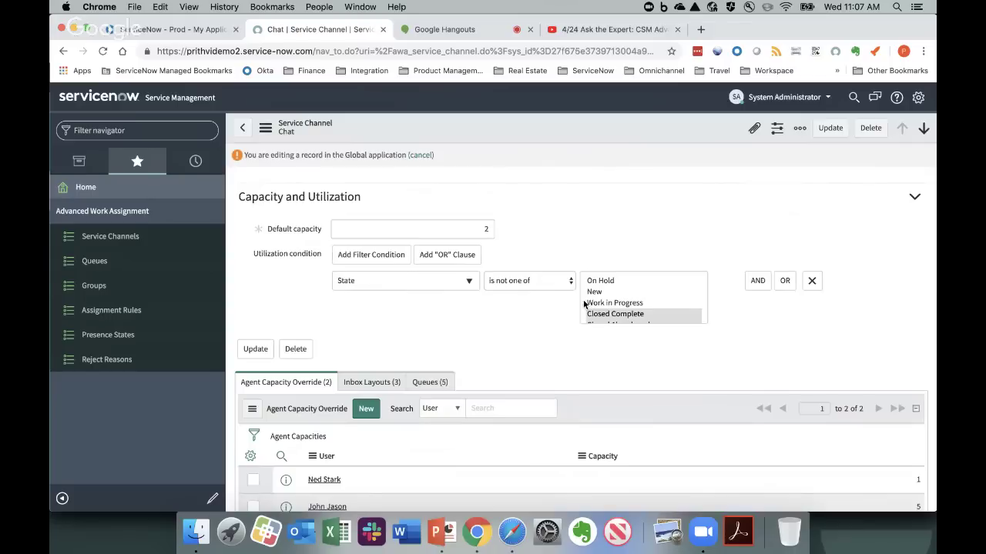
pyautogui.scroll(-1, 608, 254)
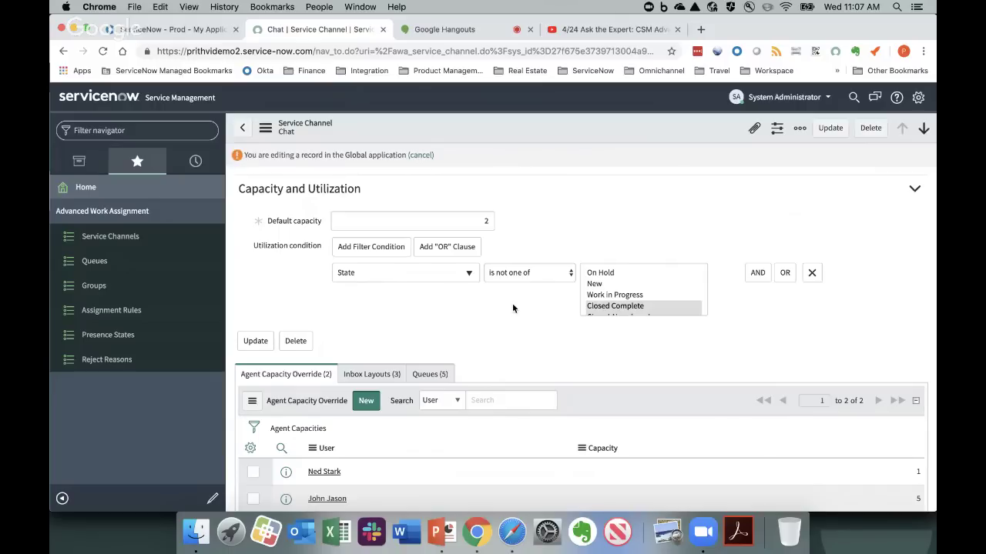
pyautogui.scroll(2, 614, 219)
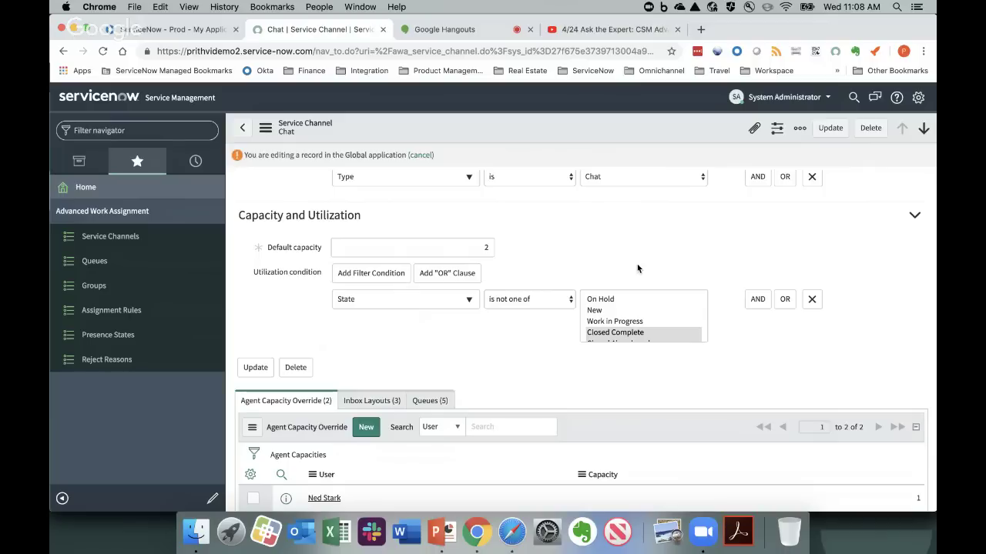
# Show the Chat channel's inbox layouts, review the card fields of the Default Chat Layout and return to the channel.
pyautogui.scroll(-1, 638, 268)
pyautogui.scroll(-3, 638, 268)
pyautogui.click(361, 330)
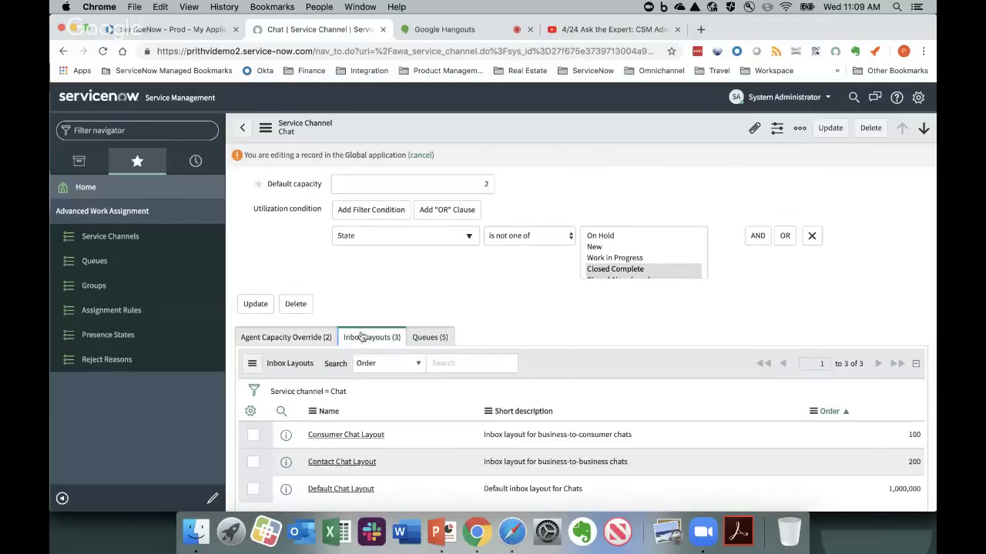
pyautogui.scroll(-2, 462, 400)
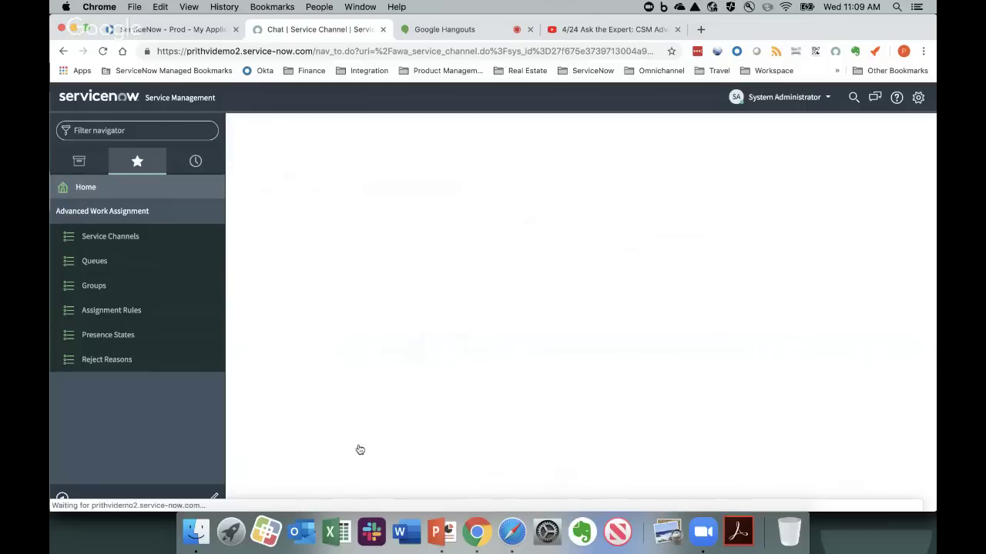
pyautogui.scroll(-1, 362, 462)
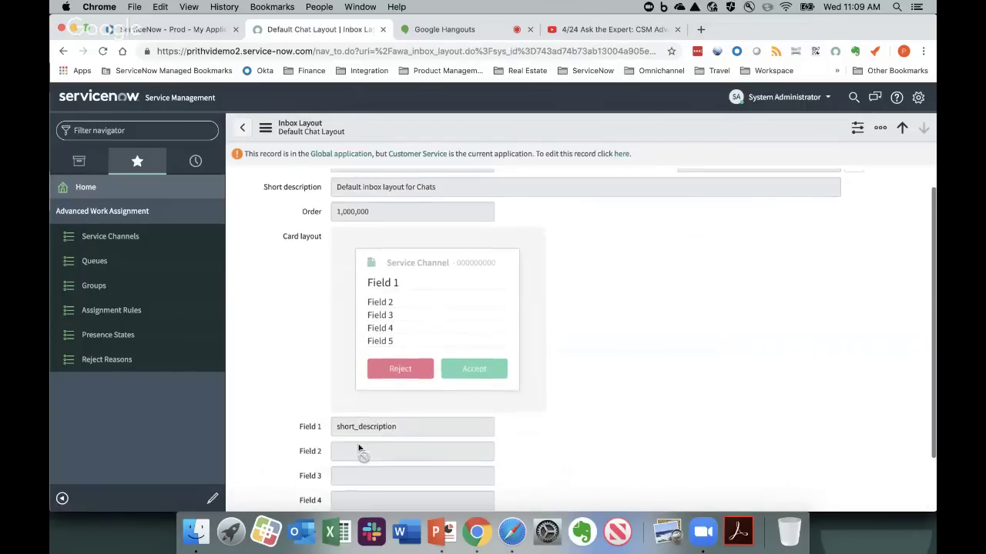
pyautogui.scroll(-2, 371, 484)
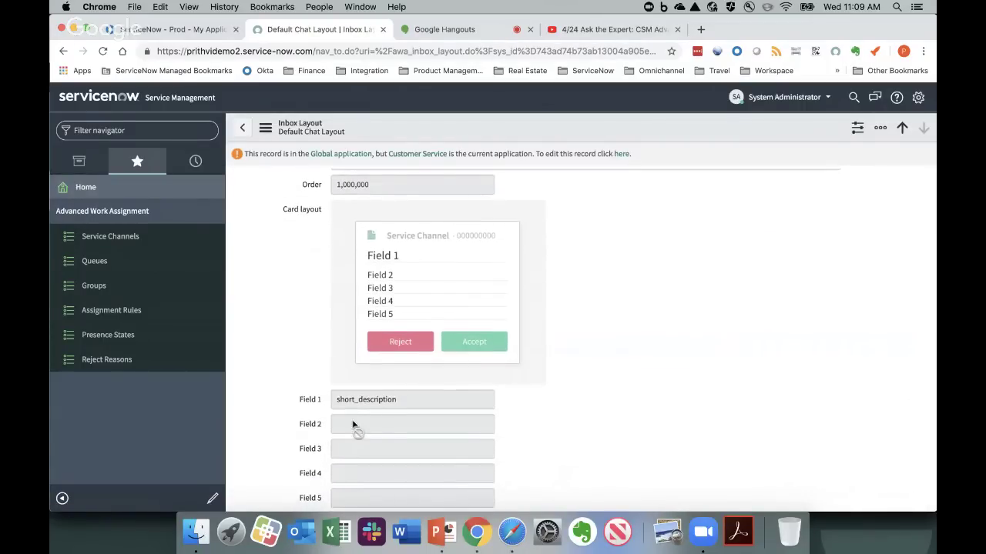
pyautogui.click(243, 130)
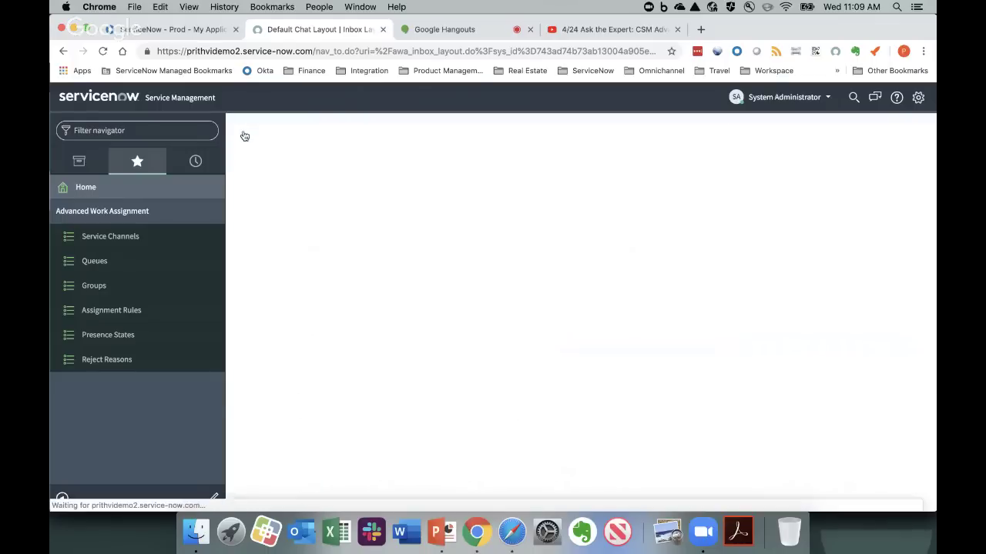
# Open the Contact Chat Layout in edit mode and examine its condition, card layout and field assignments.
pyautogui.scroll(-4, 376, 397)
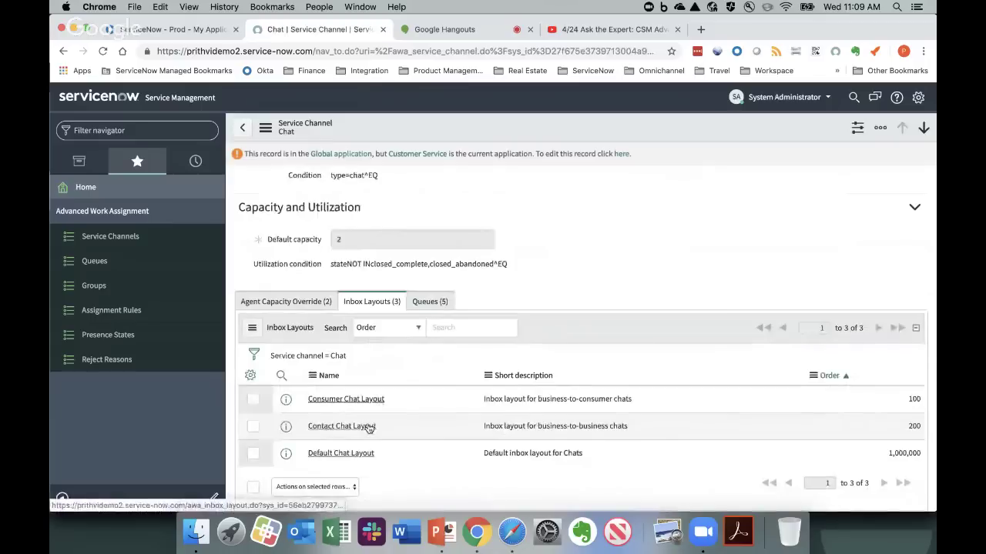
pyautogui.click(368, 426)
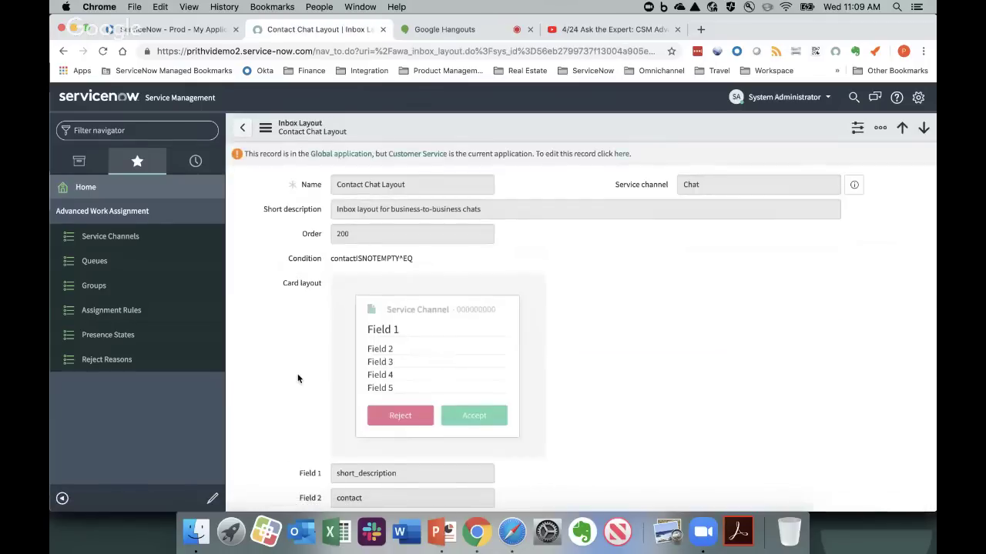
pyautogui.scroll(-1, 298, 378)
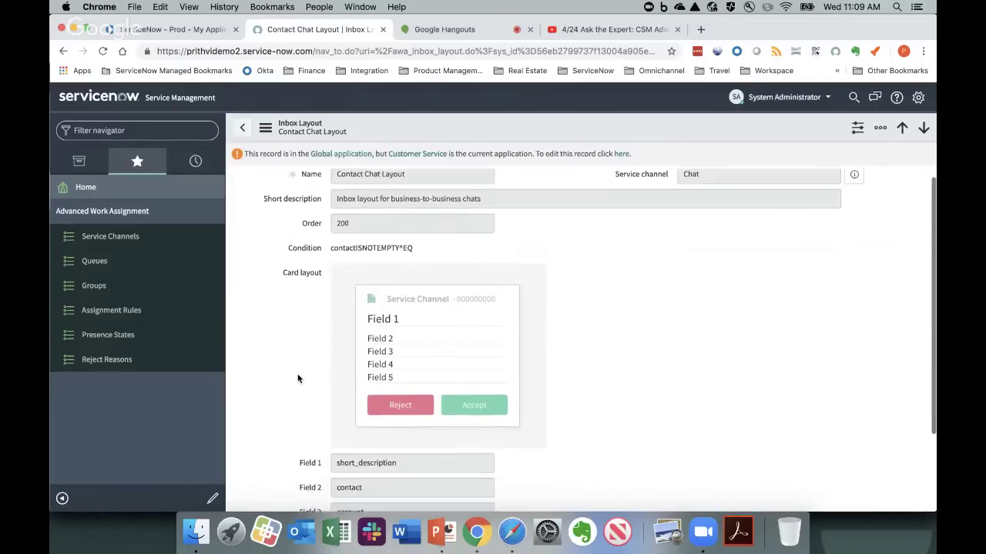
pyautogui.scroll(1, 298, 378)
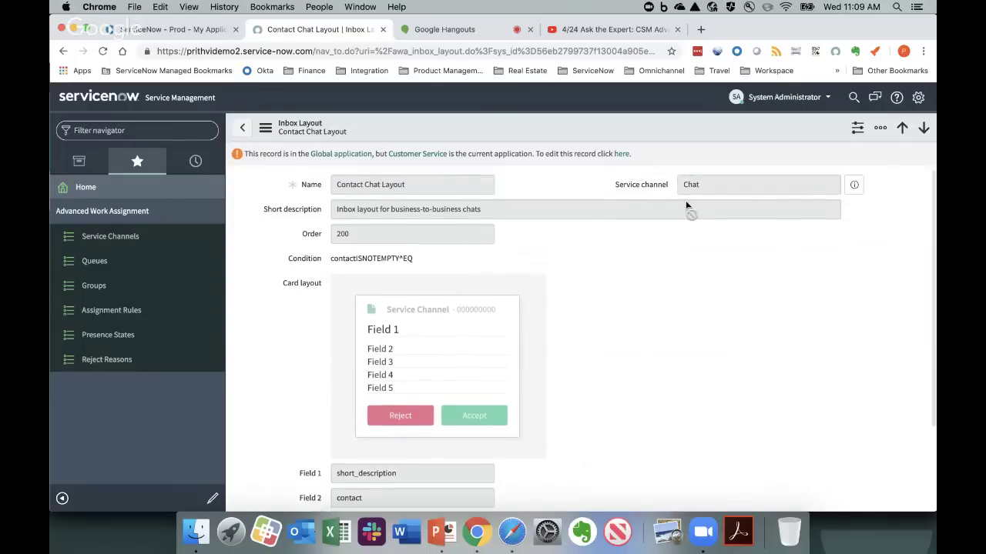
pyautogui.click(620, 154)
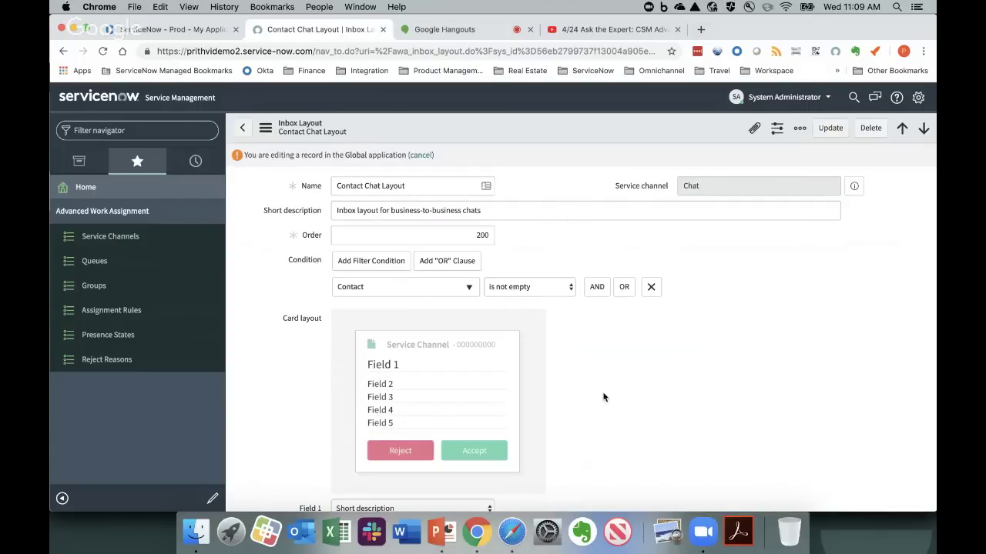
pyautogui.scroll(-1, 604, 398)
pyautogui.scroll(-5, 604, 397)
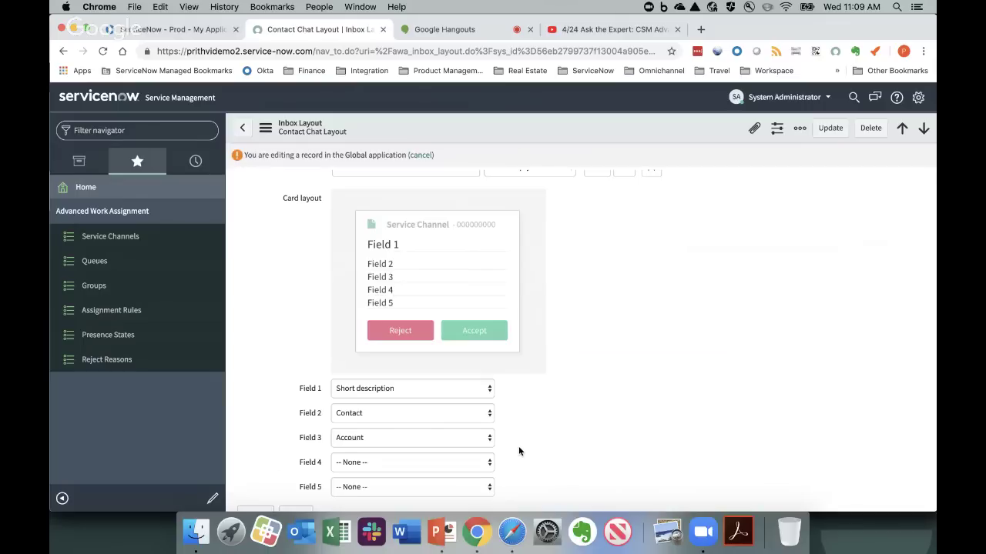
pyautogui.scroll(-1, 518, 451)
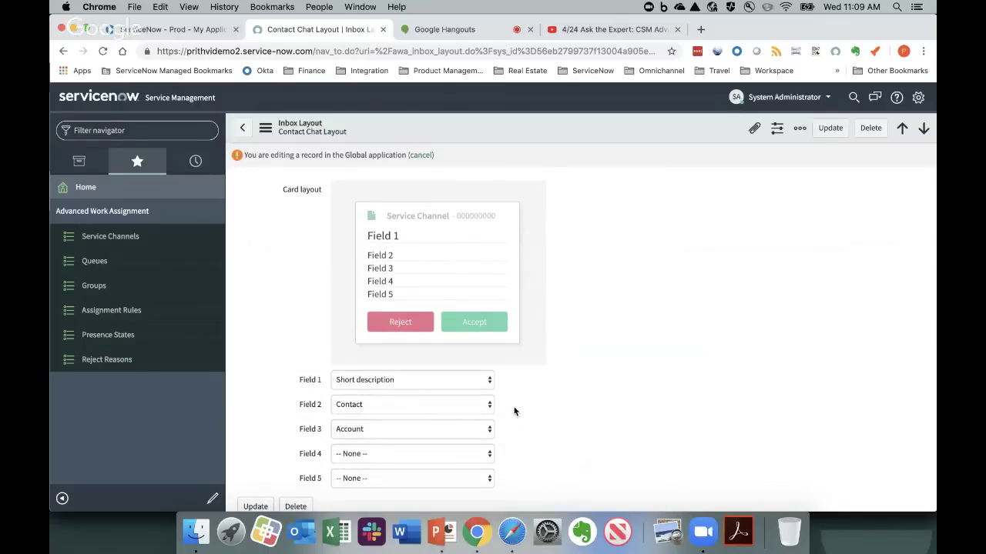
pyautogui.scroll(3, 514, 412)
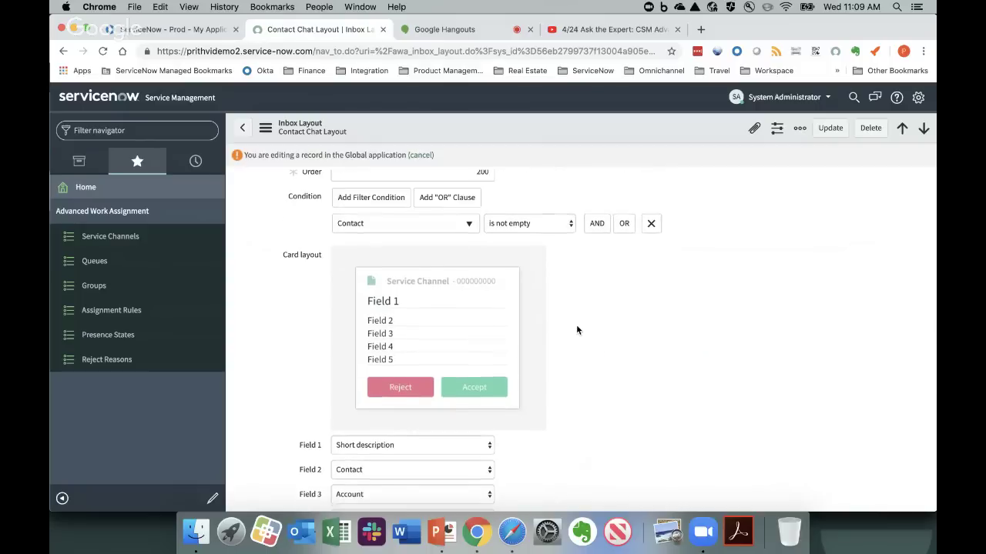
# Return from the Contact Chat Layout to the Chat service channel and review the queues assigned to it.
pyautogui.scroll(3, 576, 330)
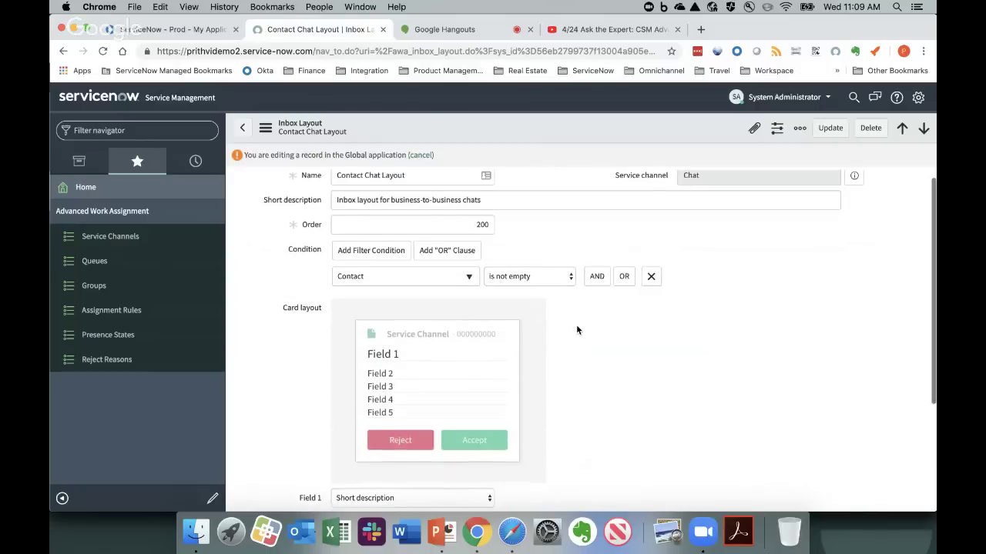
pyautogui.click(239, 127)
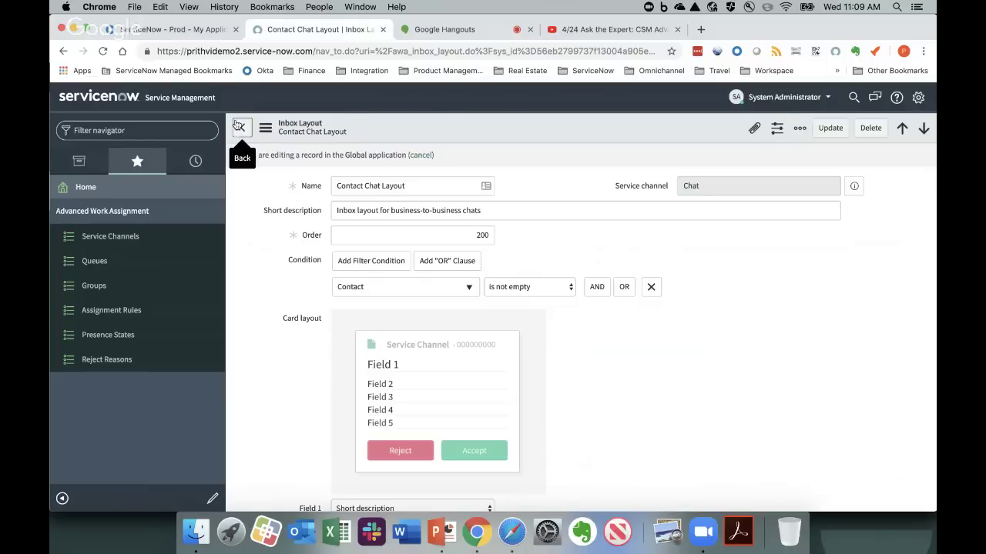
pyautogui.scroll(-3, 408, 294)
pyautogui.scroll(-1, 410, 297)
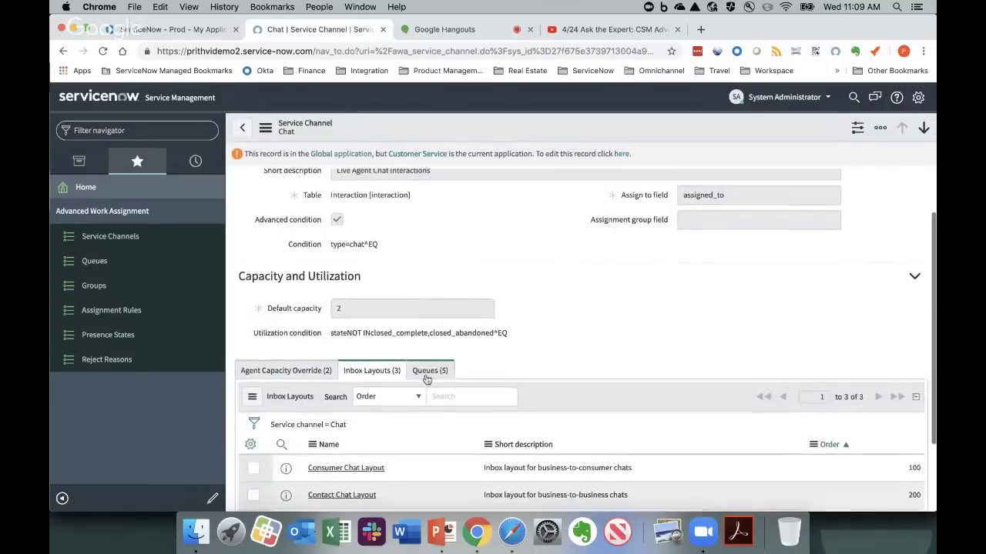
pyautogui.click(429, 371)
pyautogui.scroll(-2, 401, 415)
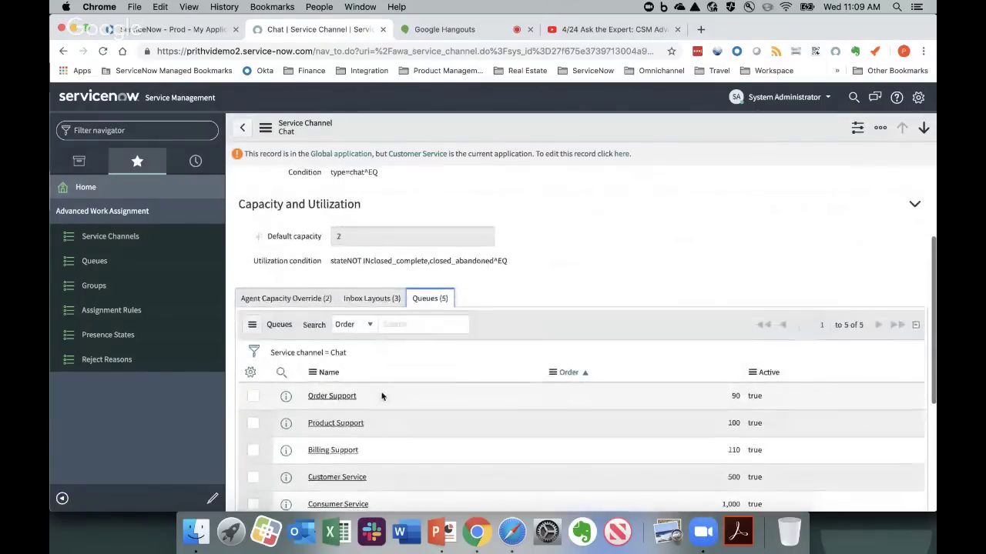
pyautogui.scroll(-1, 380, 397)
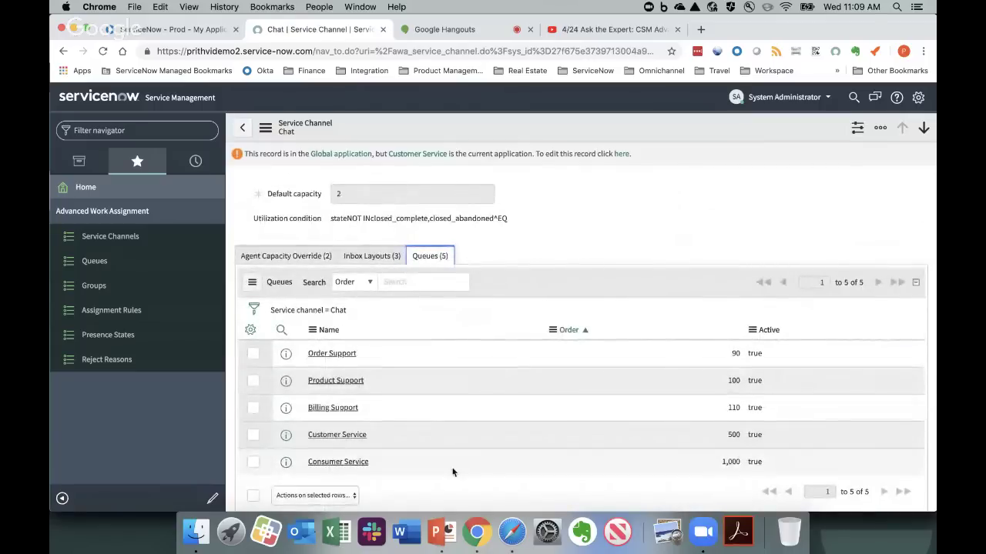
pyautogui.scroll(1, 527, 305)
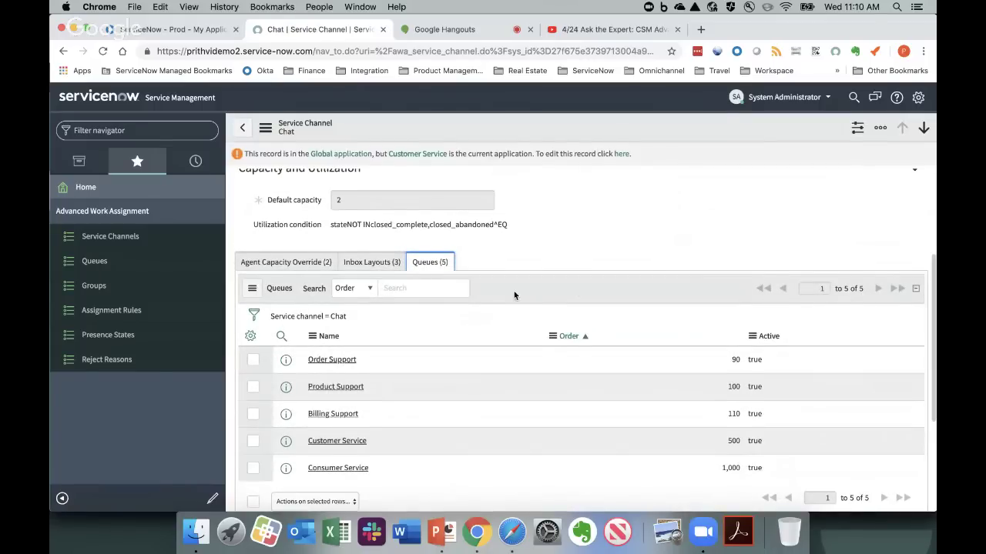
pyautogui.scroll(1, 513, 293)
pyautogui.scroll(4, 514, 295)
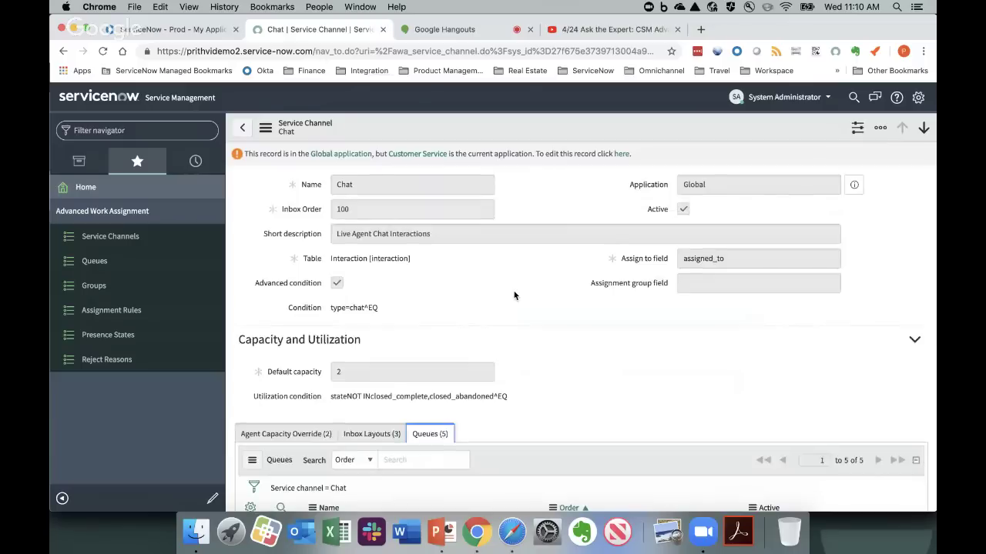
# Open the Customer Service chat queue in edit mode and examine its target wait time, routing condition and initial agent response.
pyautogui.click(95, 261)
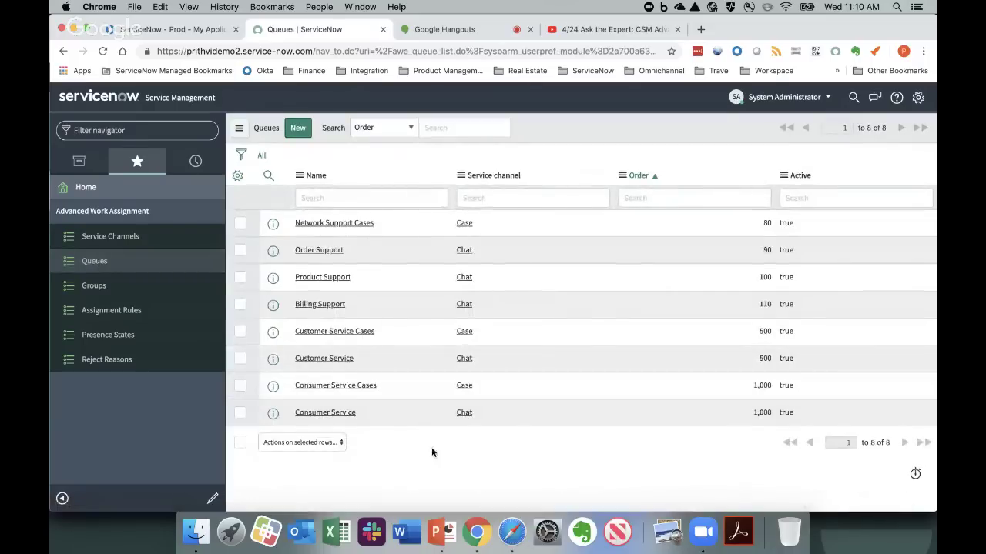
pyautogui.click(324, 358)
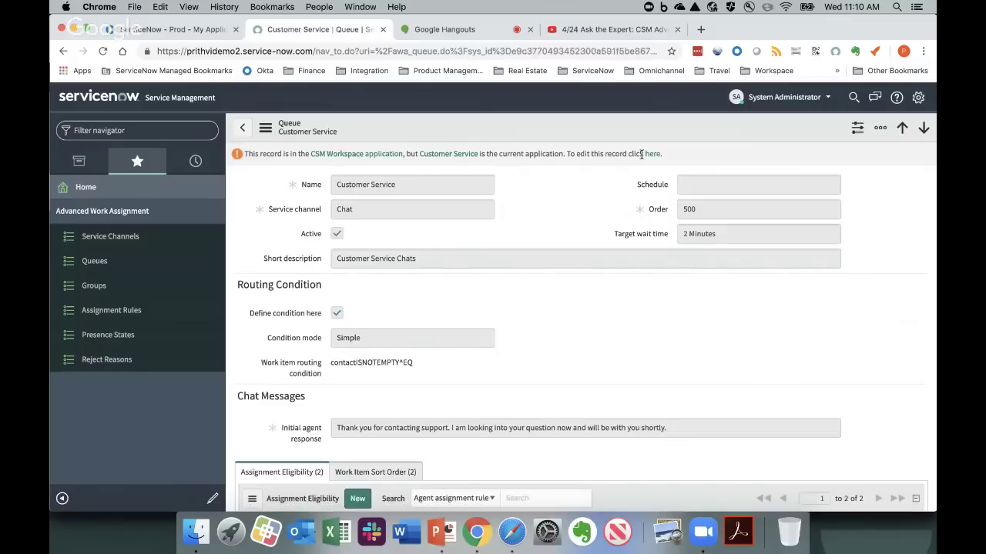
pyautogui.click(651, 153)
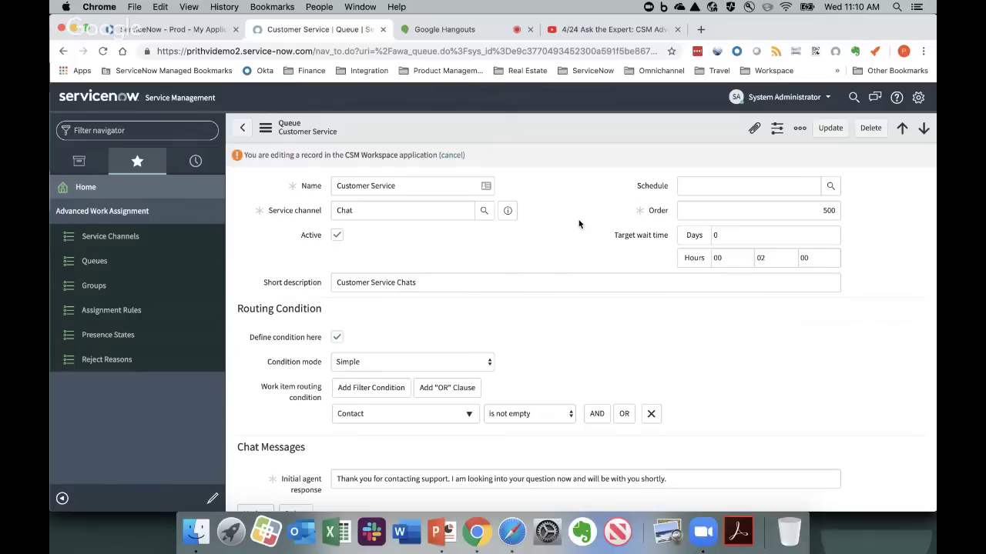
pyautogui.scroll(-1, 596, 324)
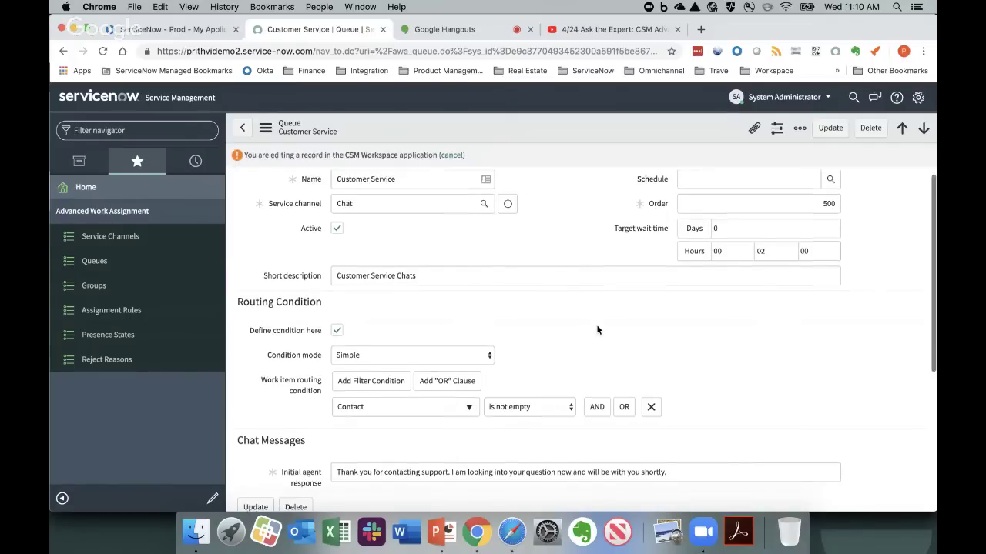
pyautogui.scroll(-3, 597, 330)
pyautogui.scroll(-1, 597, 330)
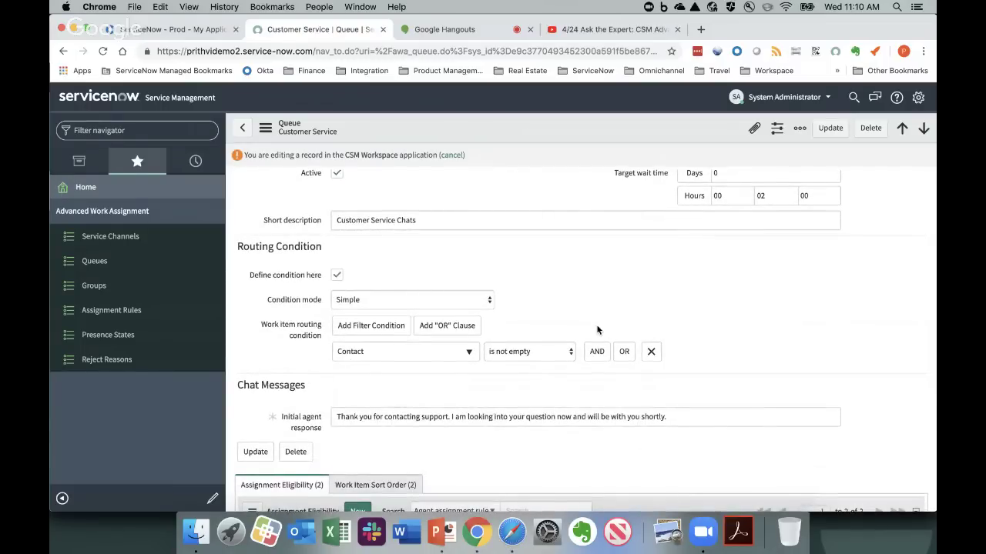
# Set the condition mode of the Customer Service queue's routing condition back to Simple.
pyautogui.scroll(-1, 597, 330)
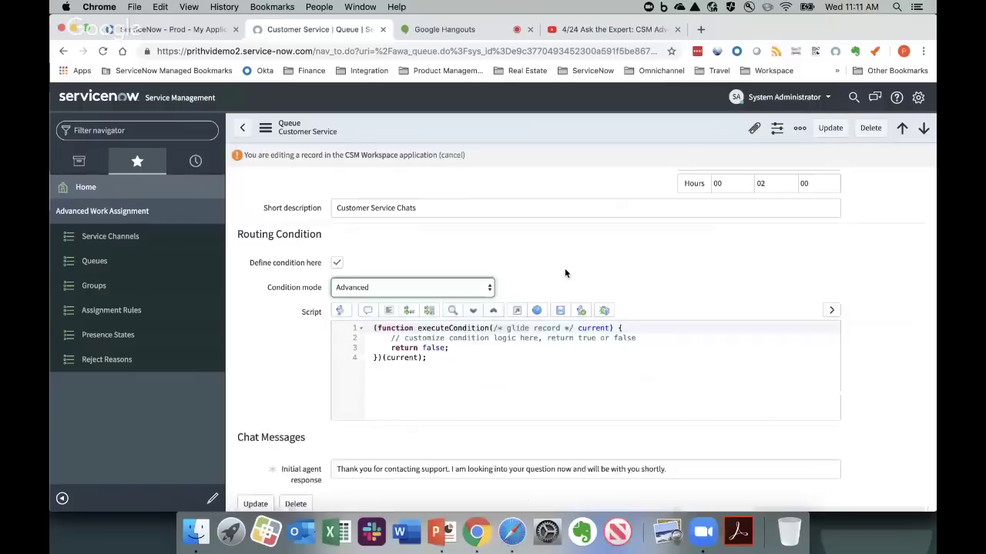
pyautogui.click(487, 288)
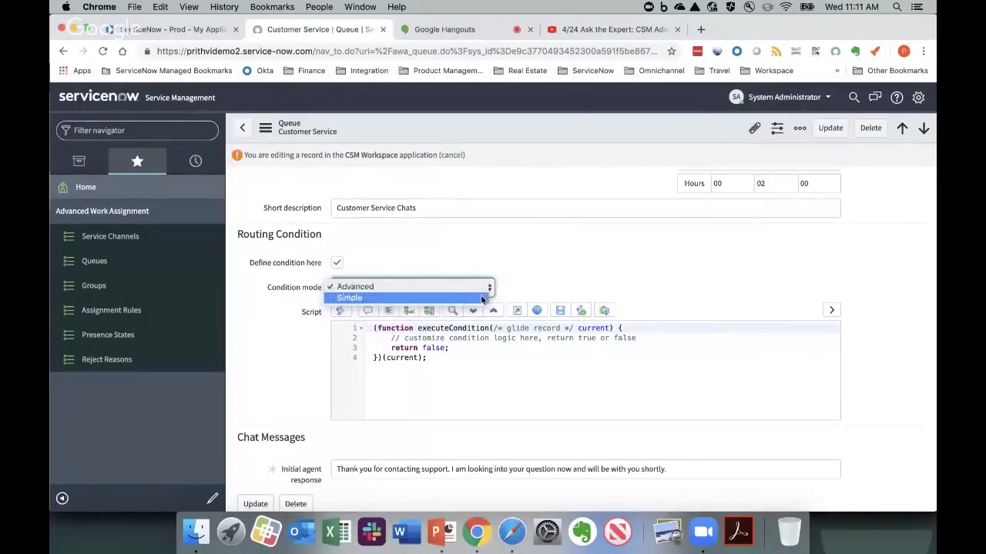
pyautogui.click(480, 298)
pyautogui.click(564, 278)
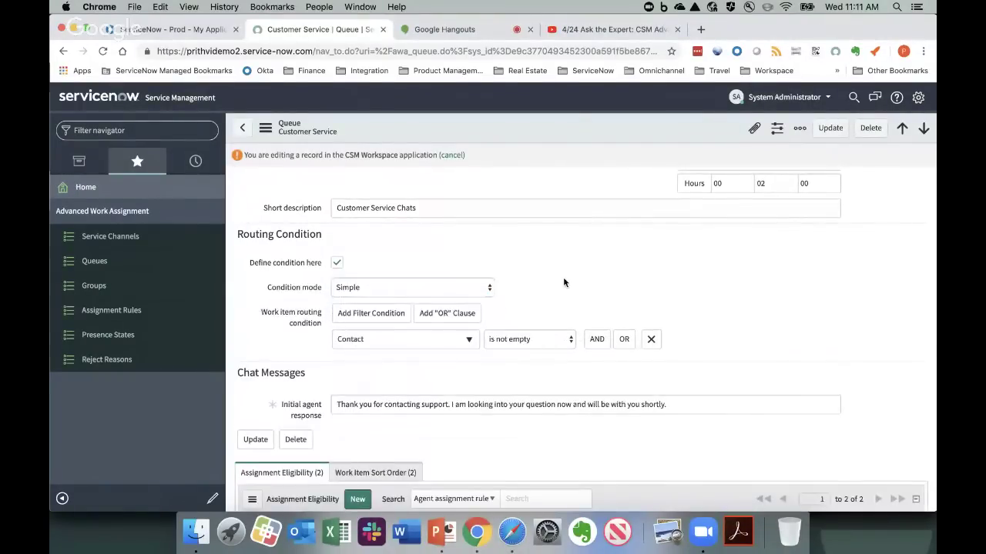
# Examine the Customer Service queue's assignment eligibility: its groups, agent assignment rules and eligibility times.
pyautogui.scroll(-1, 564, 278)
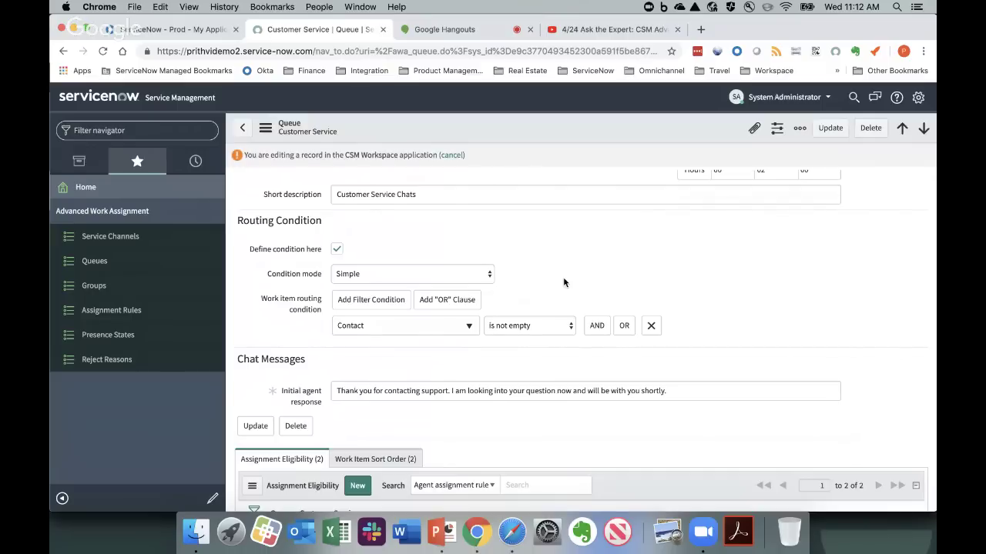
pyautogui.scroll(-3, 582, 339)
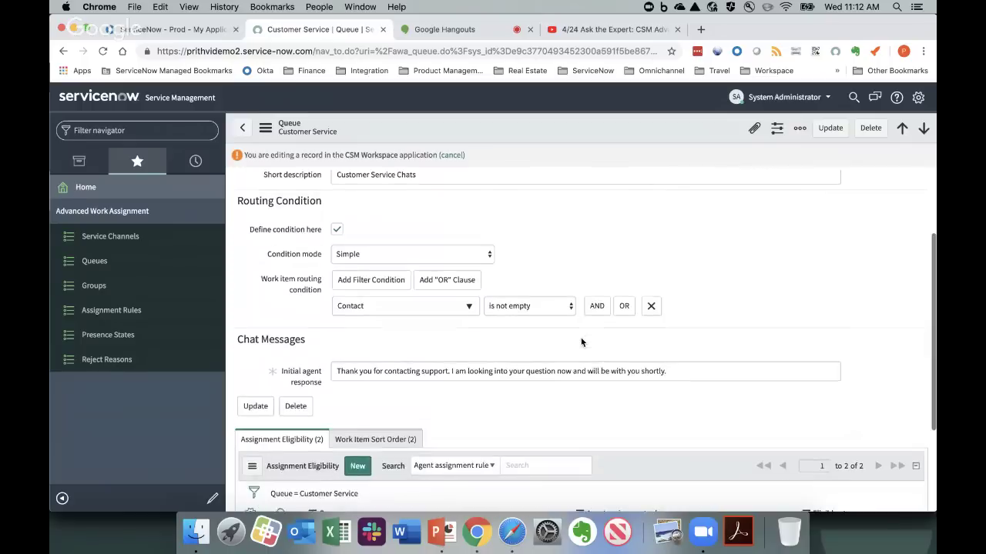
pyautogui.scroll(-2, 581, 337)
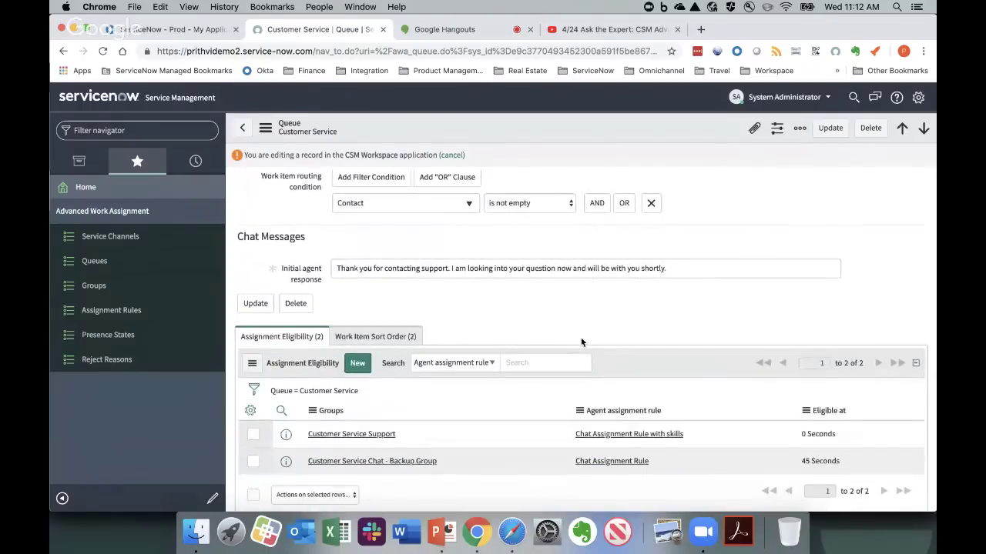
pyautogui.scroll(-1, 438, 322)
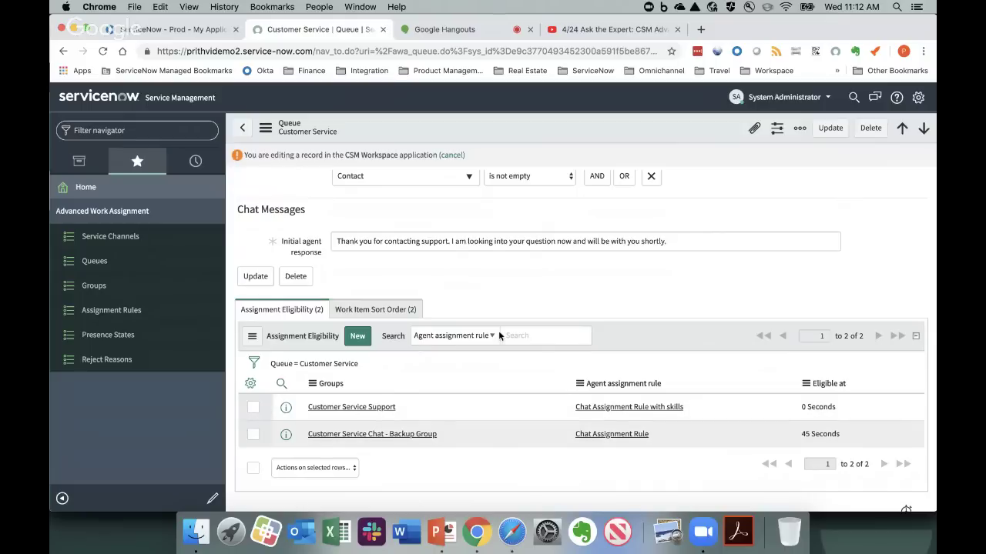
pyautogui.scroll(-1, 504, 291)
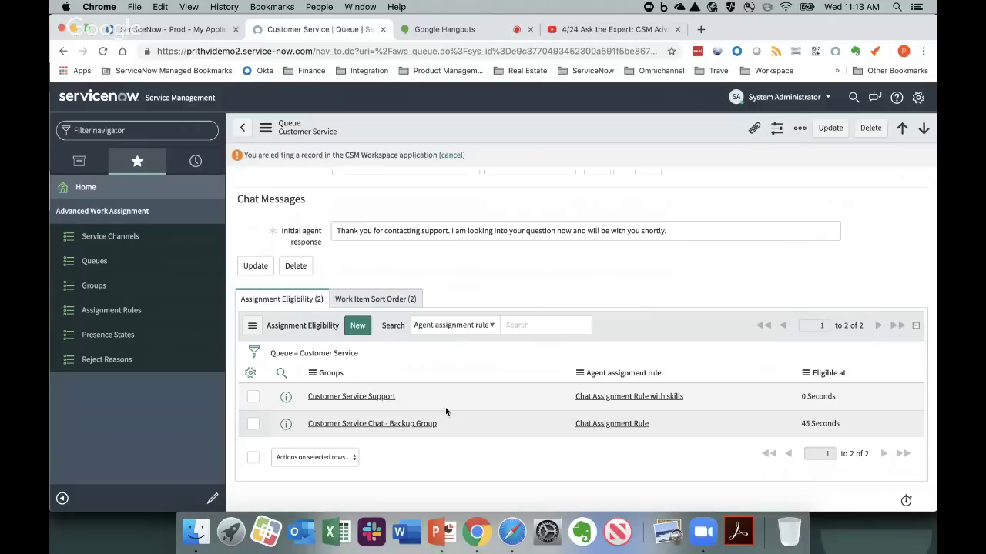
# Show the Customer Service queue's work item sort order and sort its entries by Order, lowest first.
pyautogui.click(414, 308)
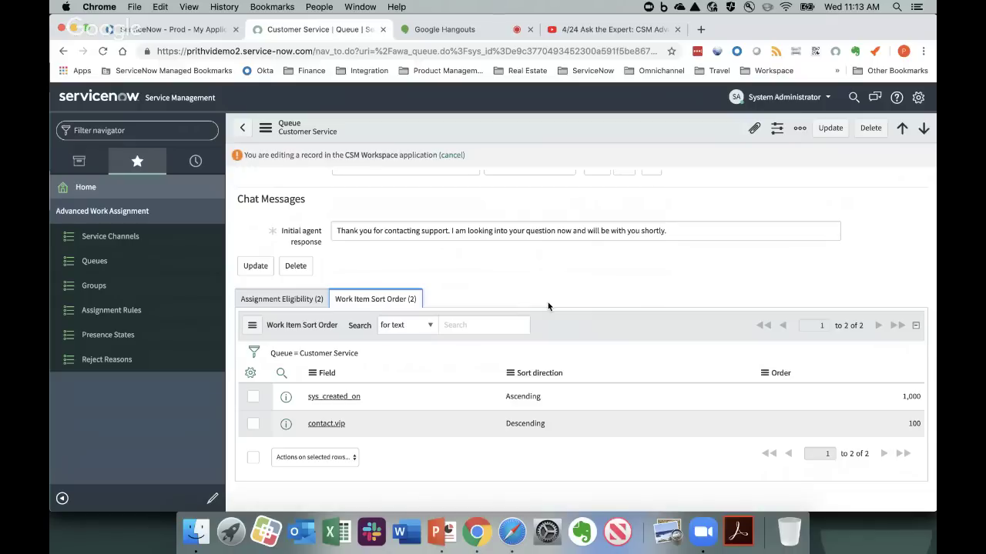
pyautogui.click(766, 375)
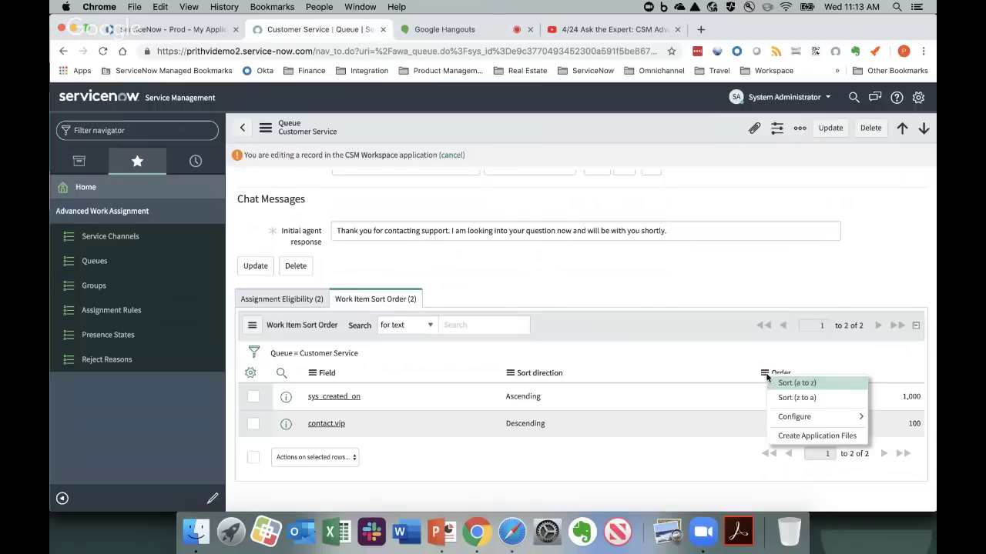
pyautogui.click(777, 398)
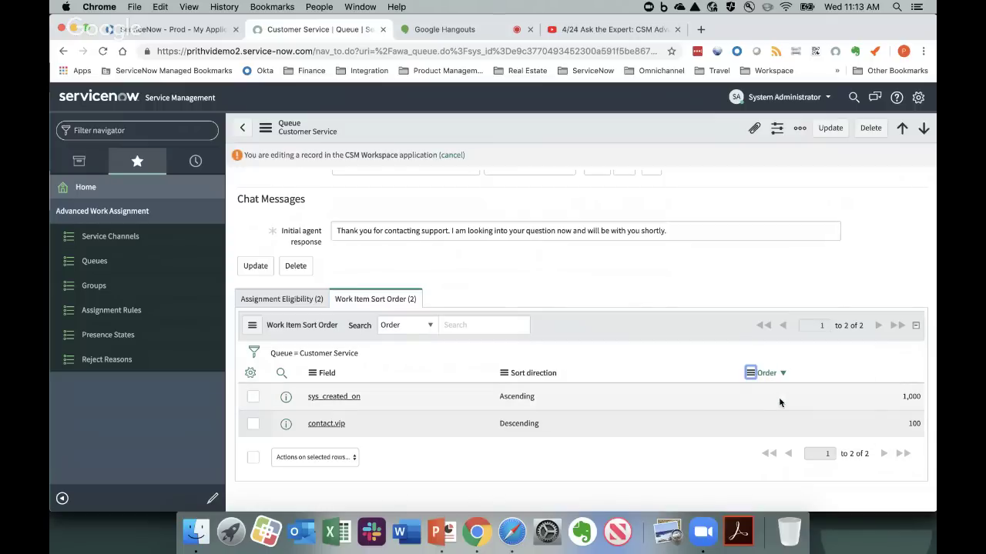
pyautogui.click(750, 373)
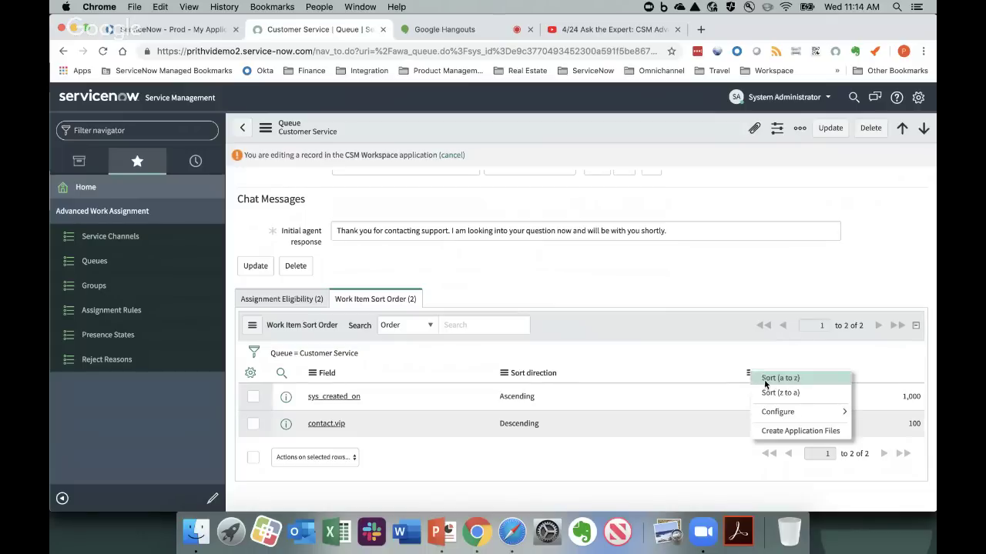
pyautogui.click(766, 392)
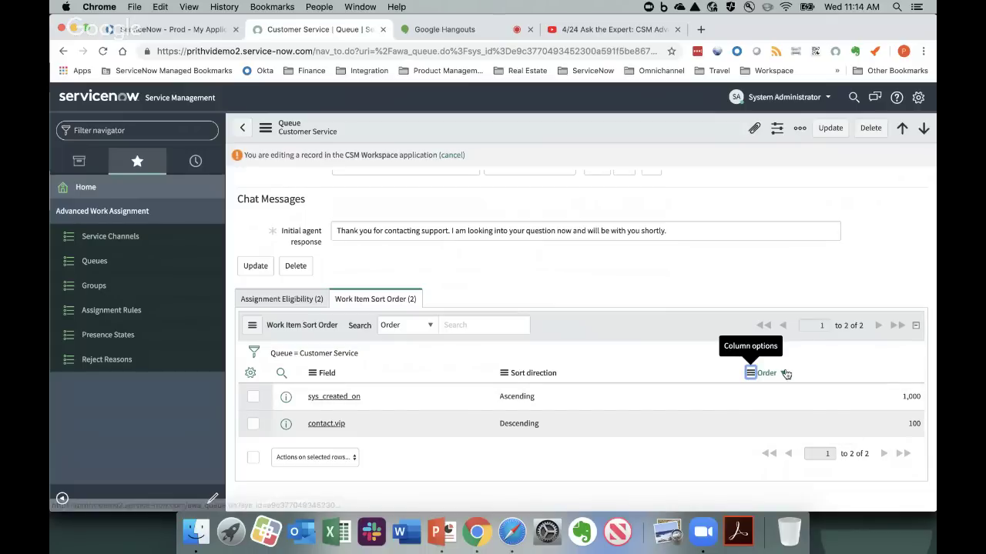
pyautogui.click(783, 373)
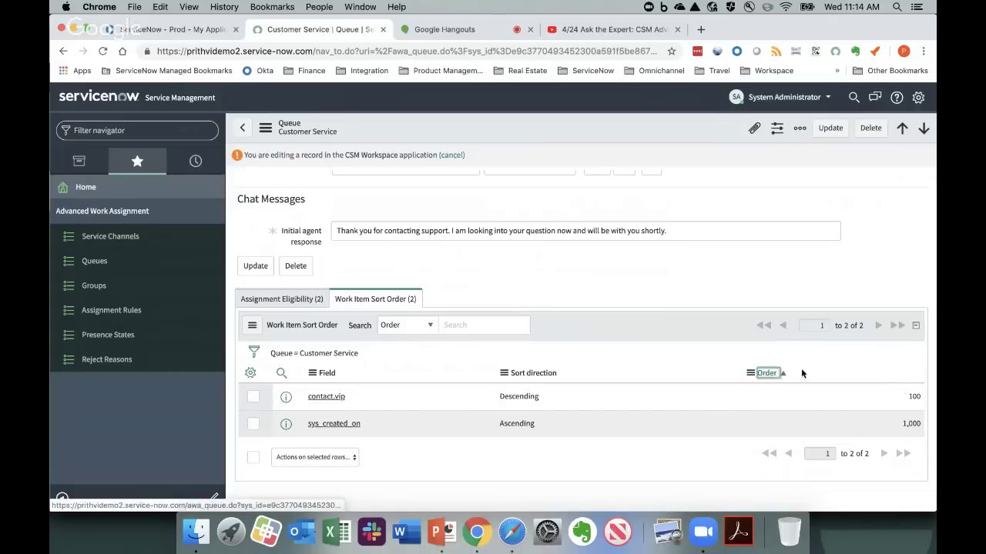
pyautogui.doubleClick(384, 433)
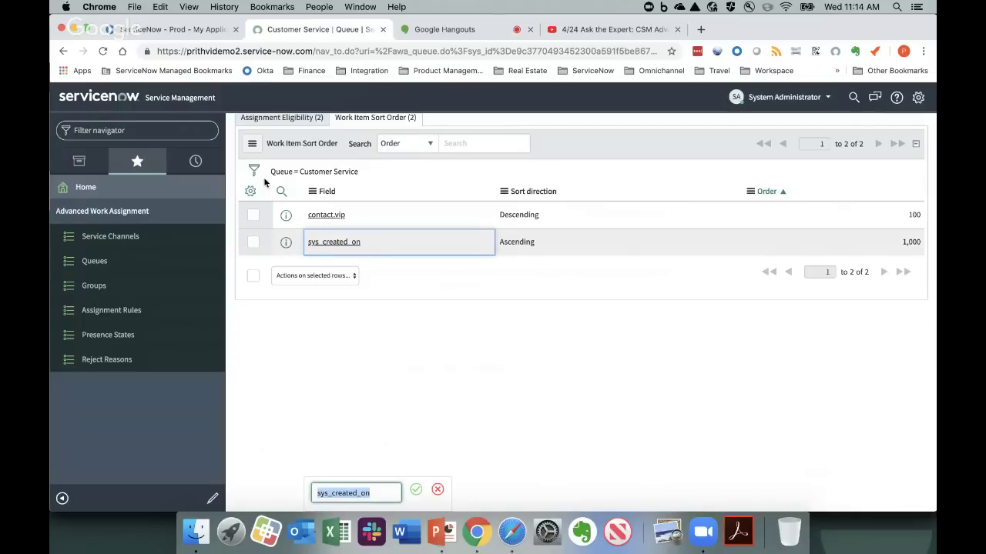
pyautogui.scroll(2, 263, 185)
pyautogui.click(437, 490)
pyautogui.scroll(3, 435, 490)
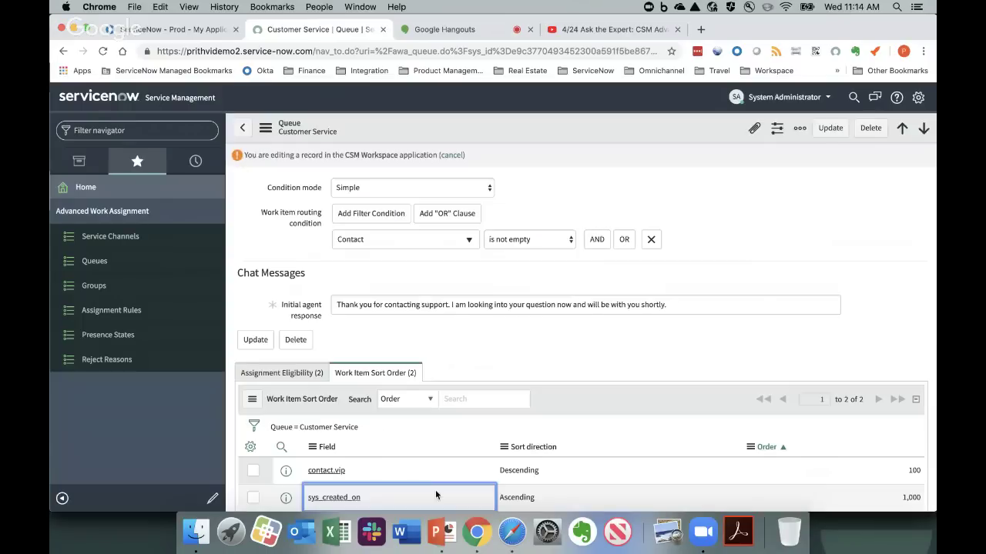
# Open Chat Assignment Rule with skills from the queue's assignment eligibility in edit mode and examine its Assign by options, keeping Most Capacity.
pyautogui.scroll(-2, 441, 430)
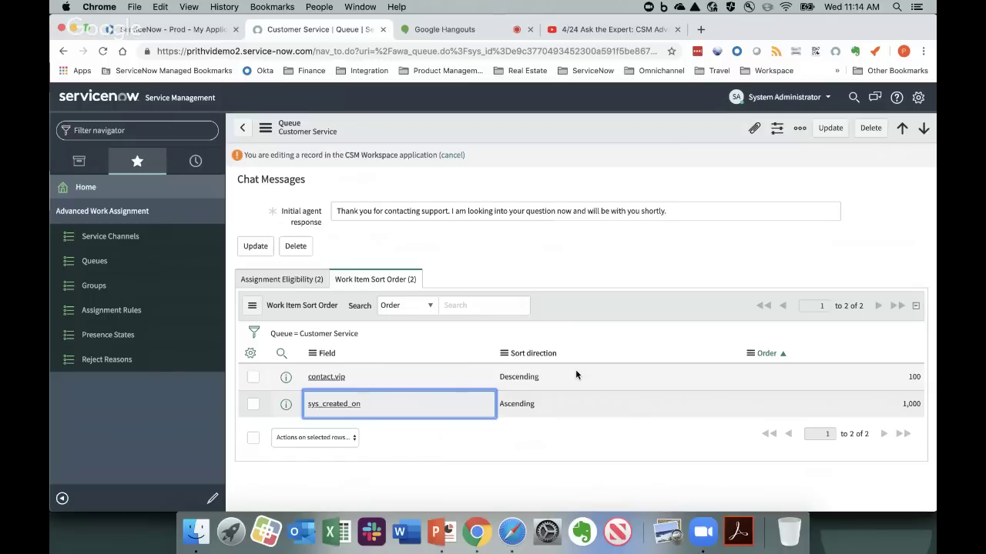
pyautogui.scroll(2, 575, 369)
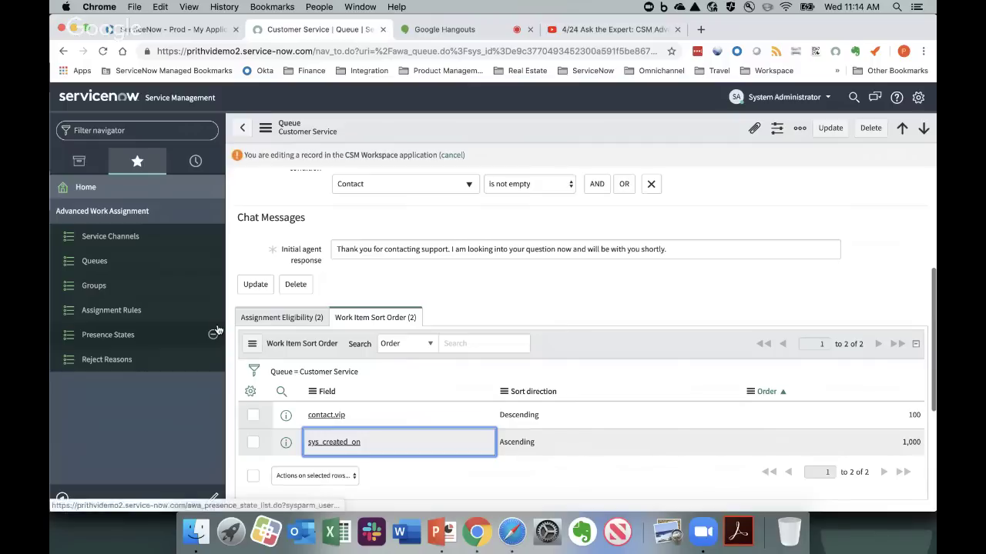
pyautogui.click(279, 321)
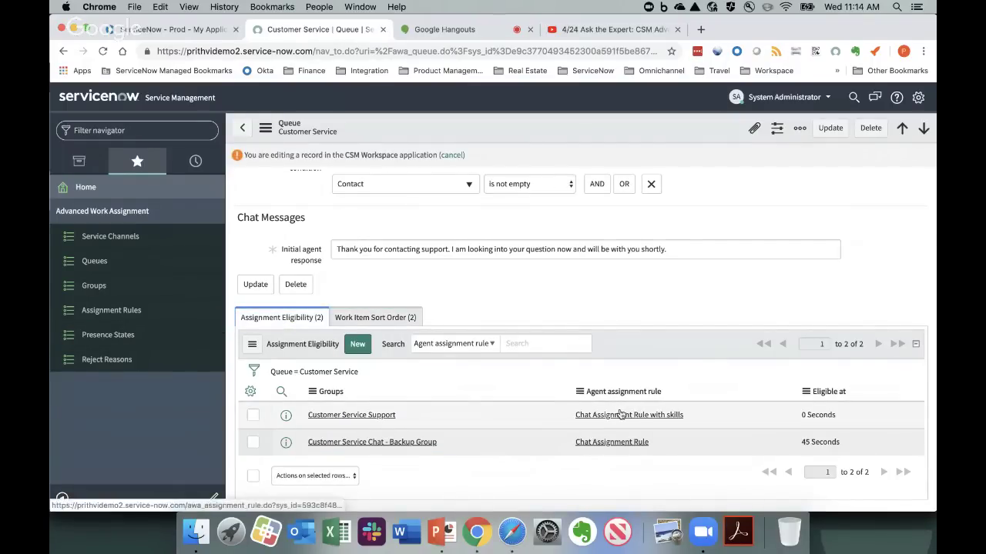
pyautogui.click(621, 414)
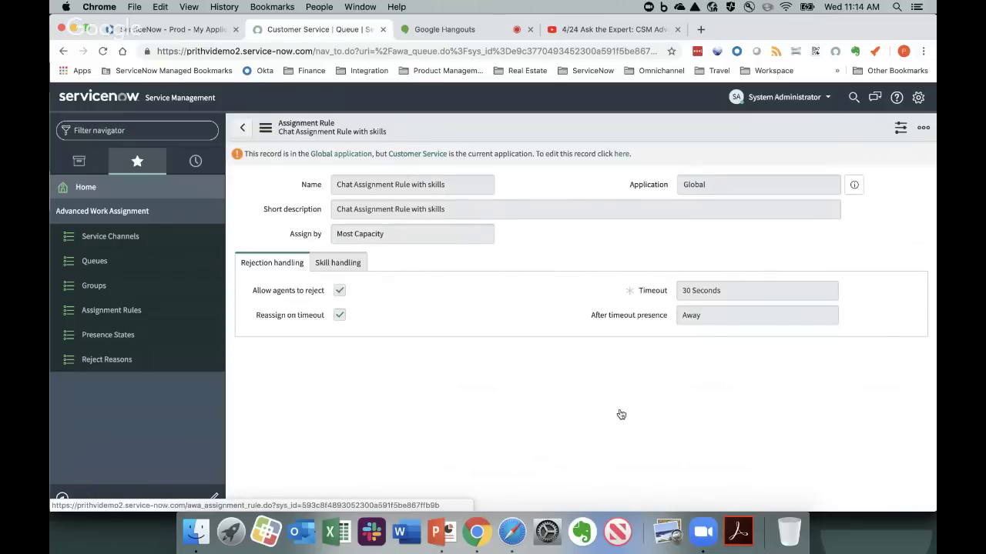
pyautogui.click(623, 154)
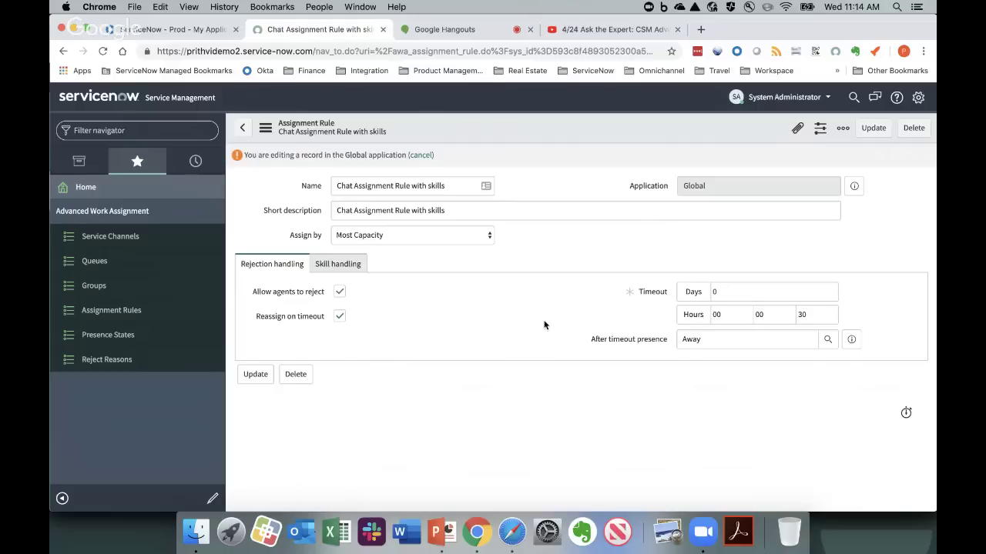
pyautogui.click(484, 241)
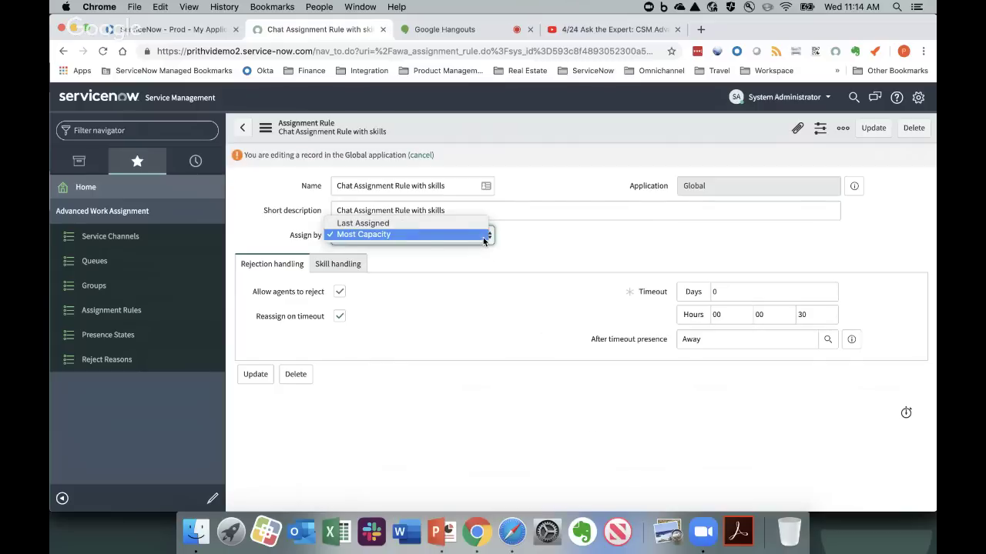
pyautogui.click(537, 241)
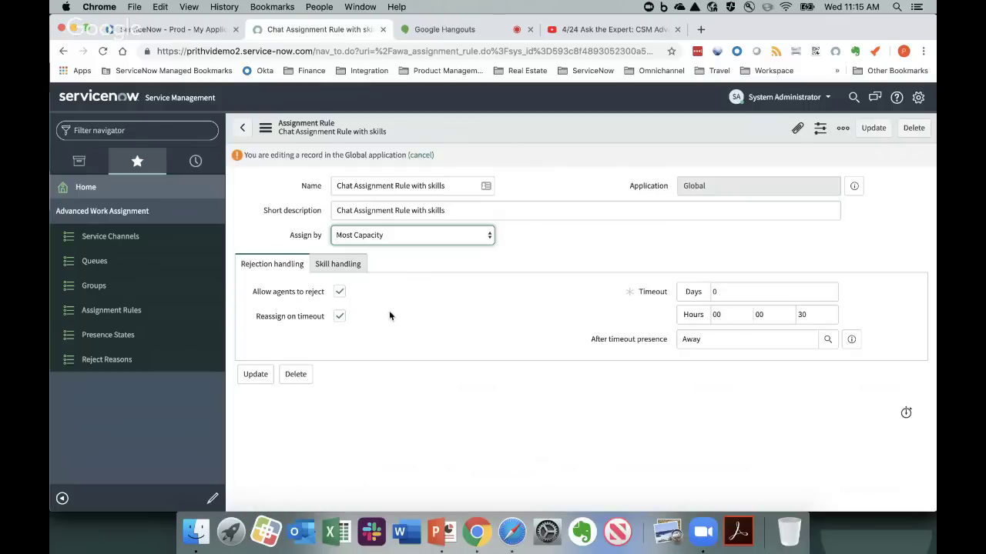
# Examine the rule's rejection and skill handling by toggling Reassign on timeout and Enable skills off and on, then re-enable Enforce mandatory skills.
pyautogui.click(339, 317)
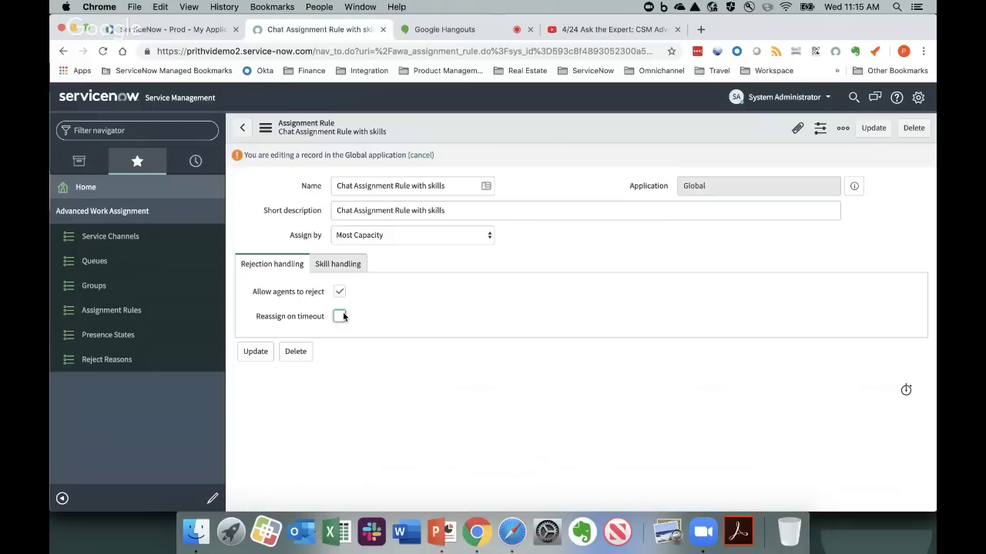
pyautogui.click(340, 316)
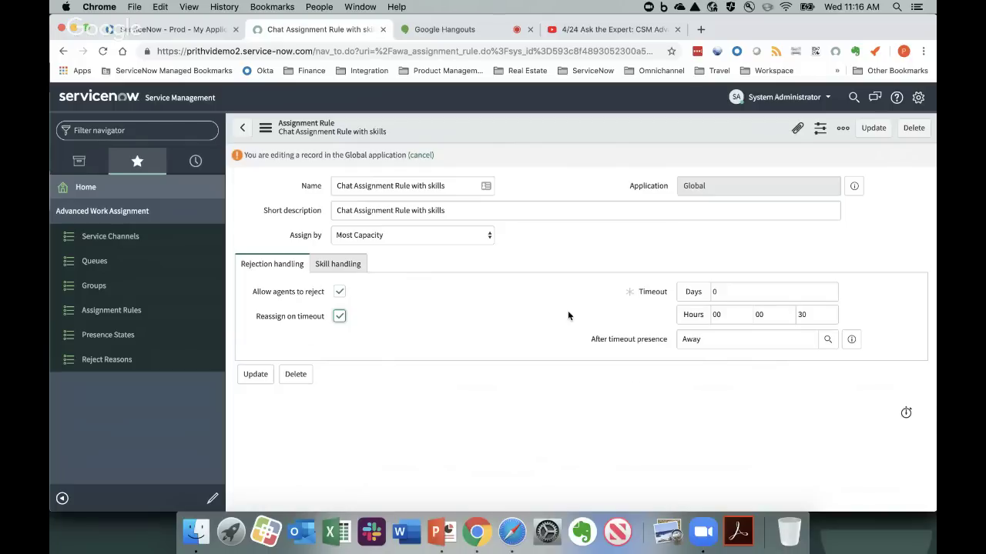
pyautogui.click(330, 264)
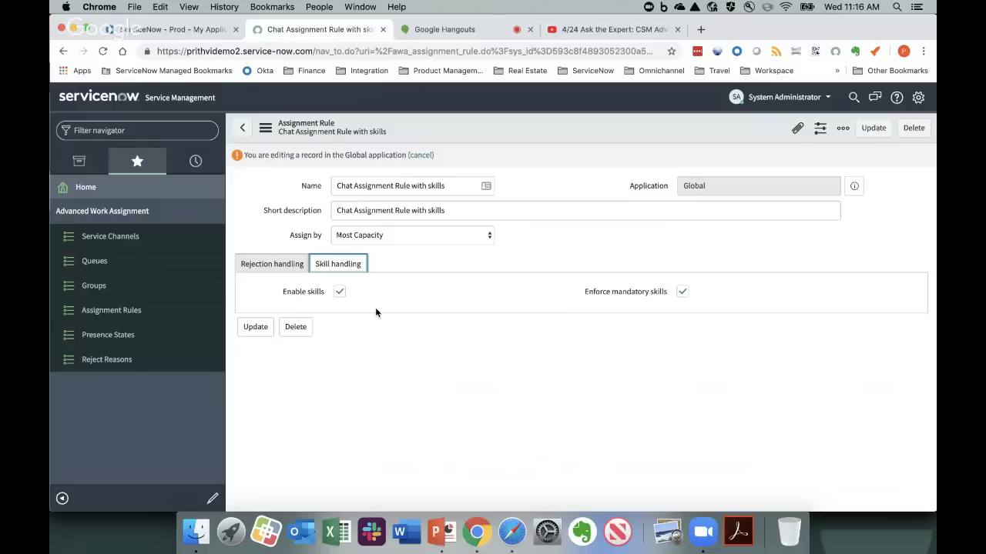
pyautogui.click(339, 292)
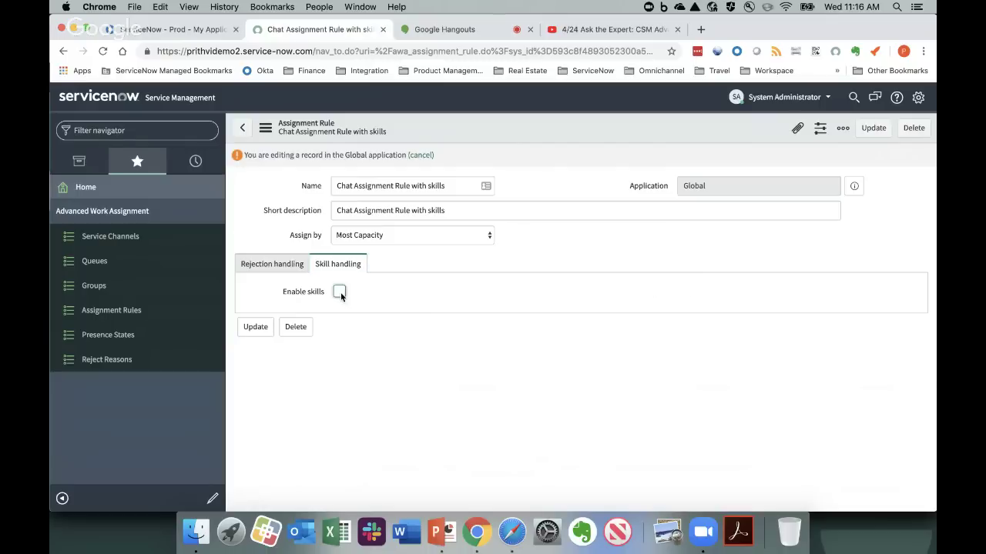
pyautogui.click(339, 292)
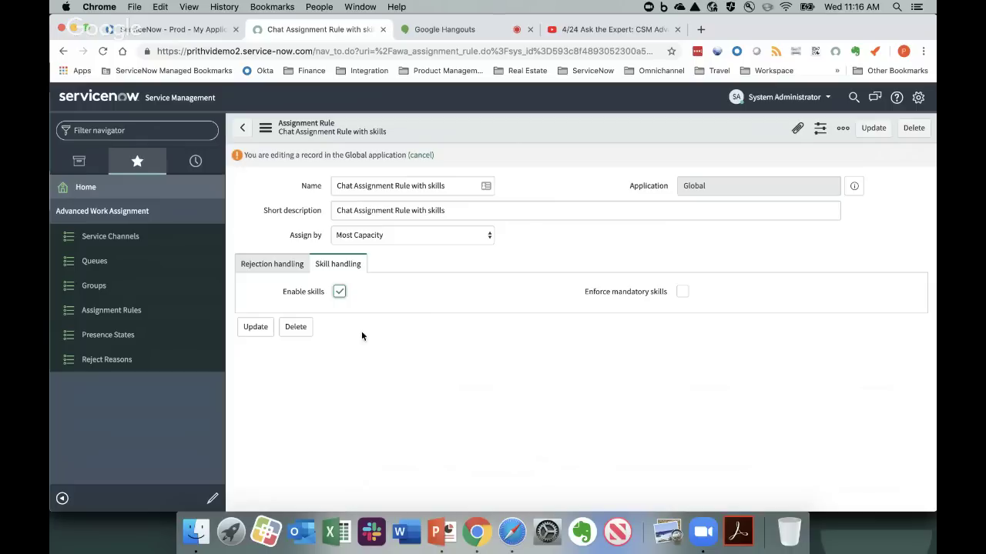
pyautogui.click(682, 292)
# Reopen the Customer Service queue from the queue list and review the groups and agent assignment rules in its assignment eligibility.
pyautogui.click(114, 266)
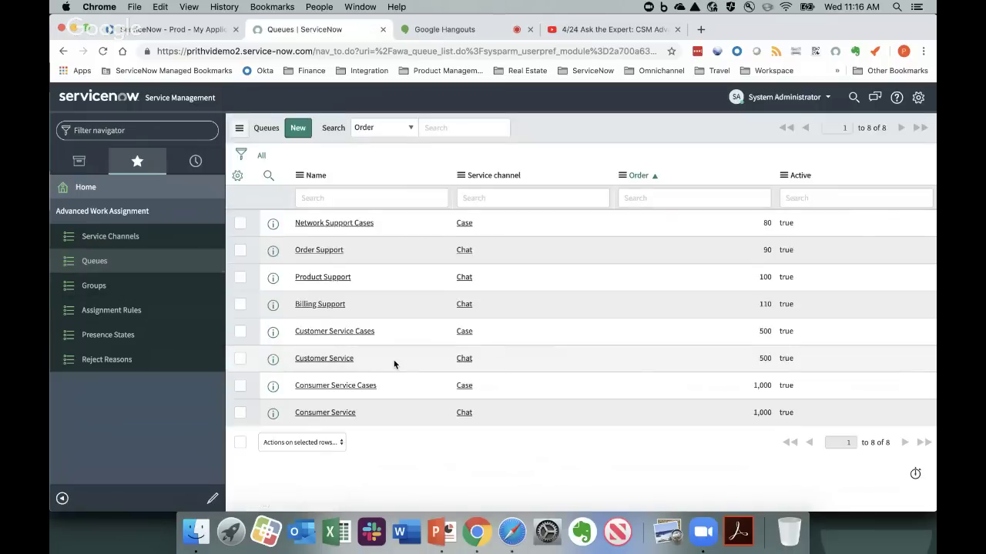
pyautogui.click(330, 359)
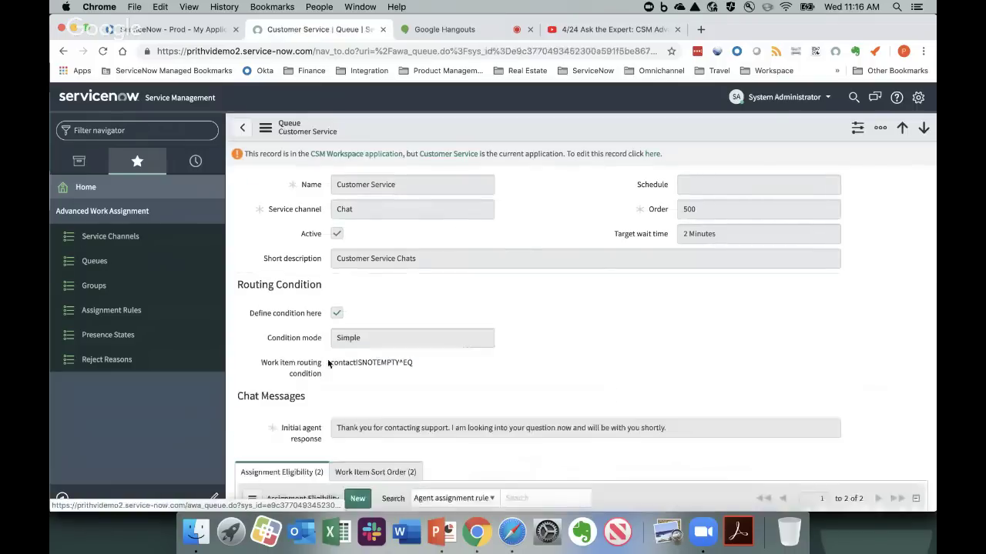
pyautogui.scroll(-5, 416, 445)
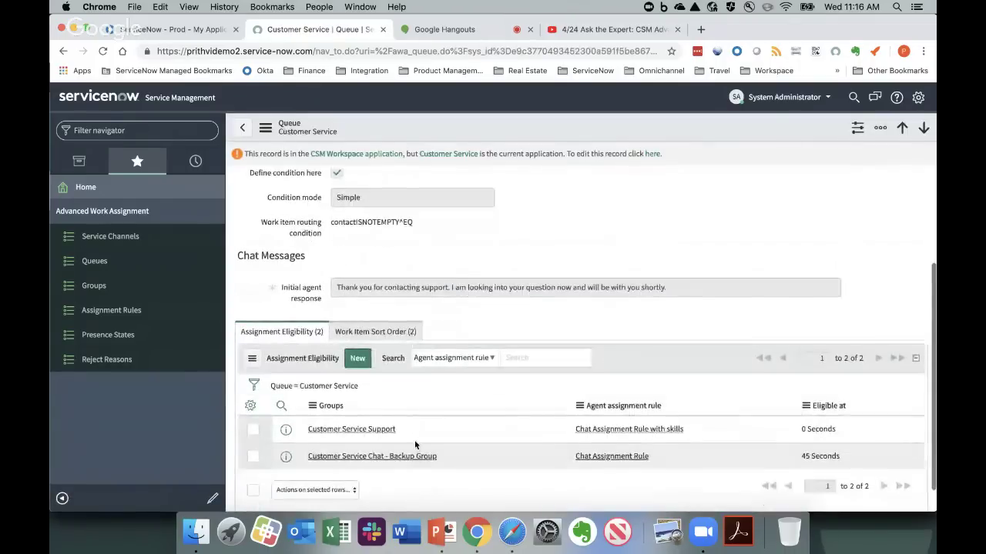
pyautogui.scroll(-1, 668, 469)
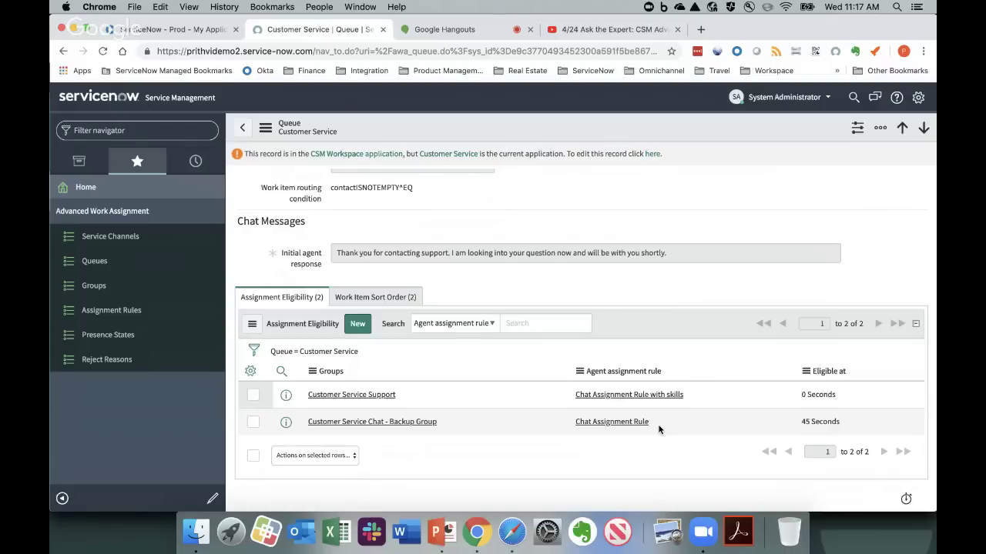
# Open the Available presence state in edit mode and examine its service channels, work item availability and group settings.
pyautogui.click(121, 341)
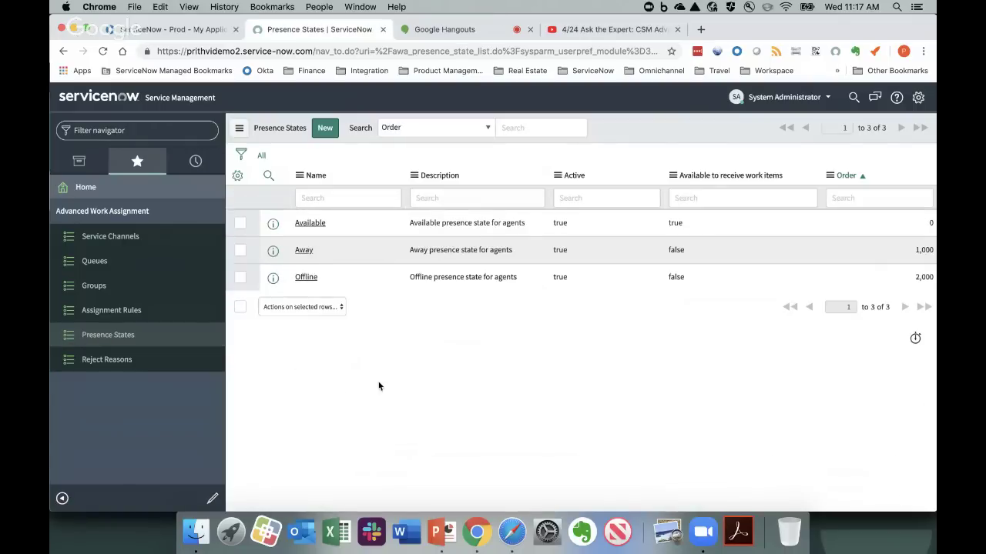
pyautogui.click(311, 223)
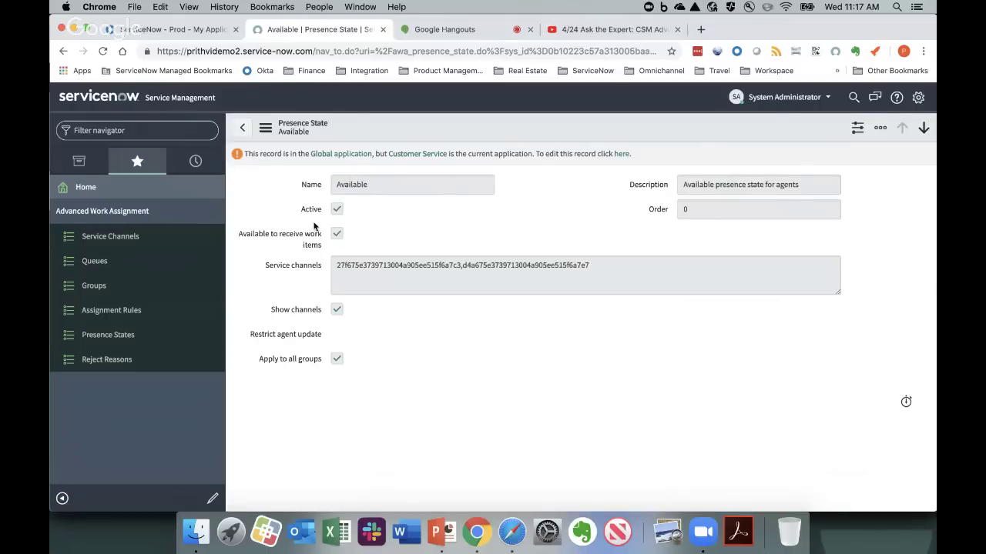
pyautogui.click(621, 154)
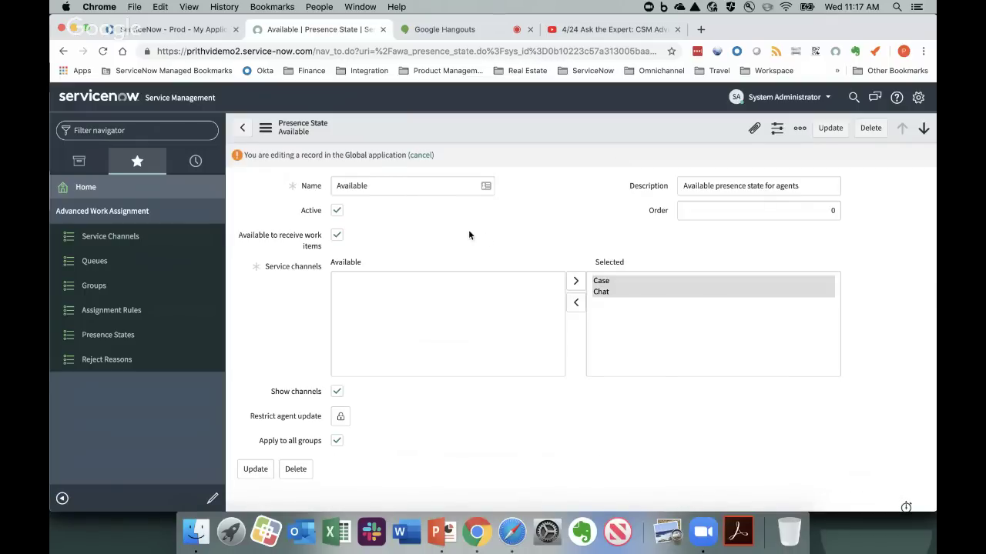
pyautogui.scroll(-1, 468, 235)
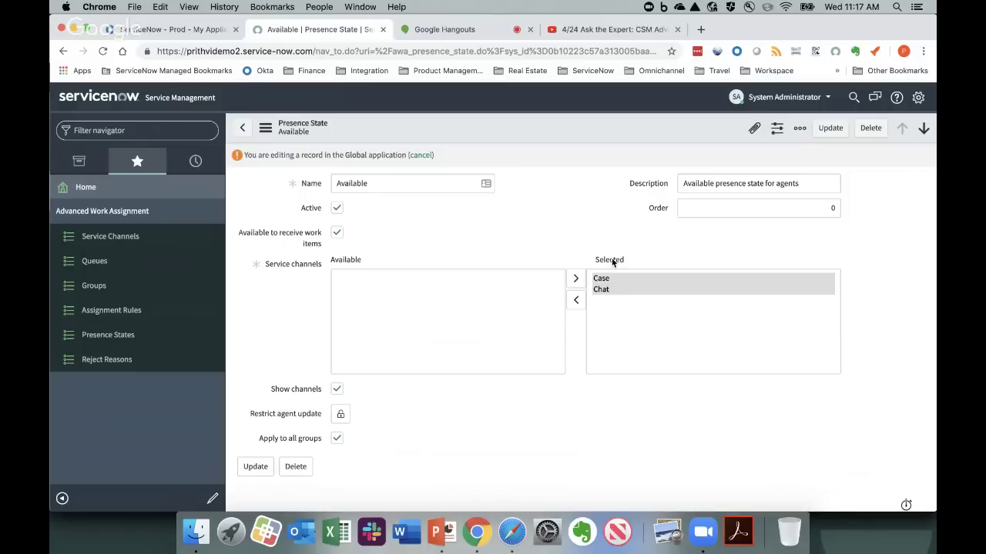
pyautogui.scroll(-1, 611, 258)
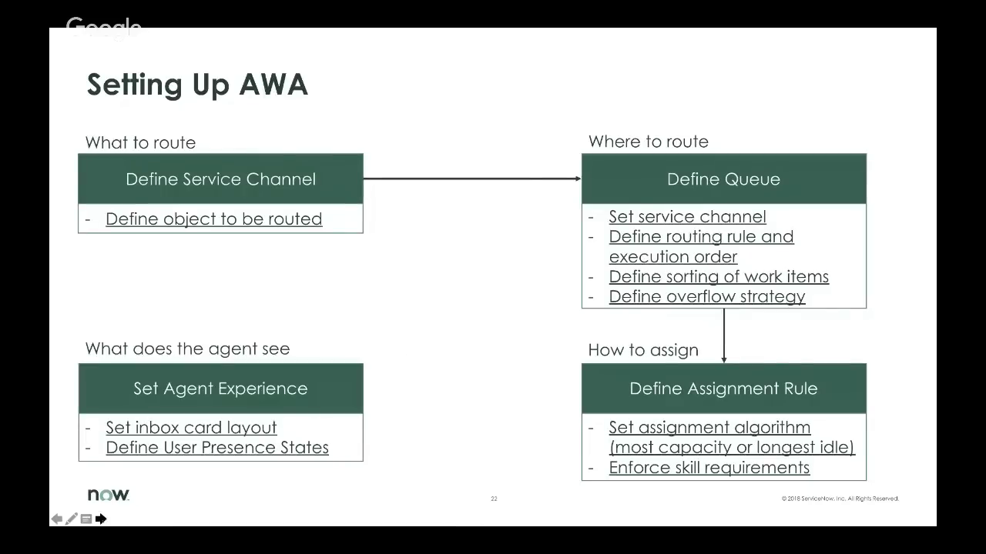
pyautogui.click(101, 519)
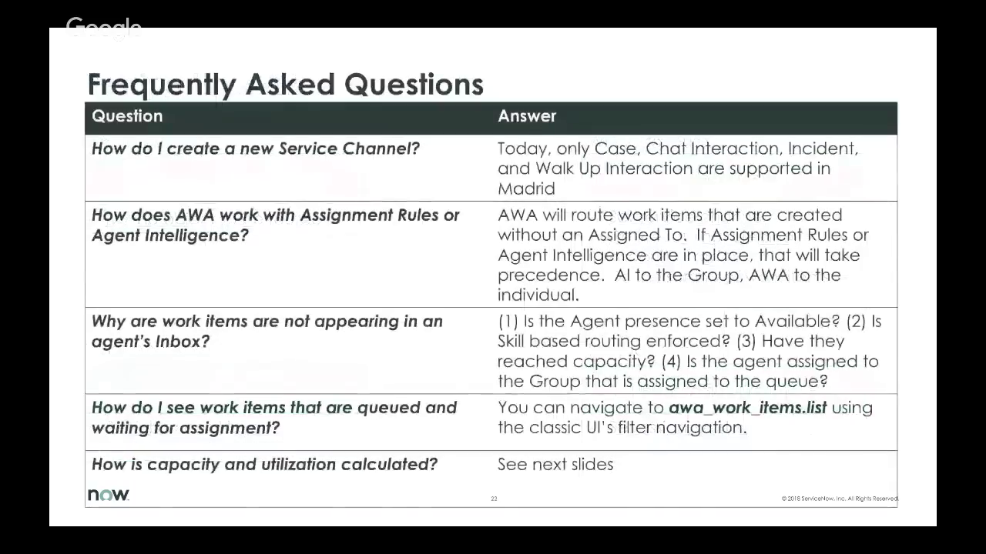